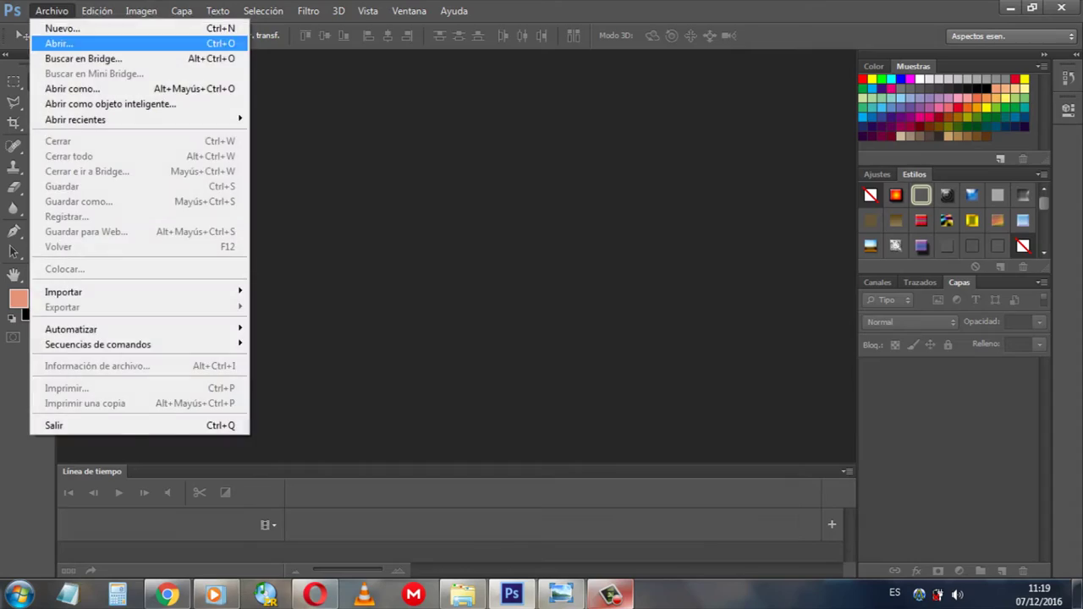
Bring up the Abrir dialog showing the TRABJOS DE FOTOS folder
{"action": "left_click", "coordinate": [59, 43]}
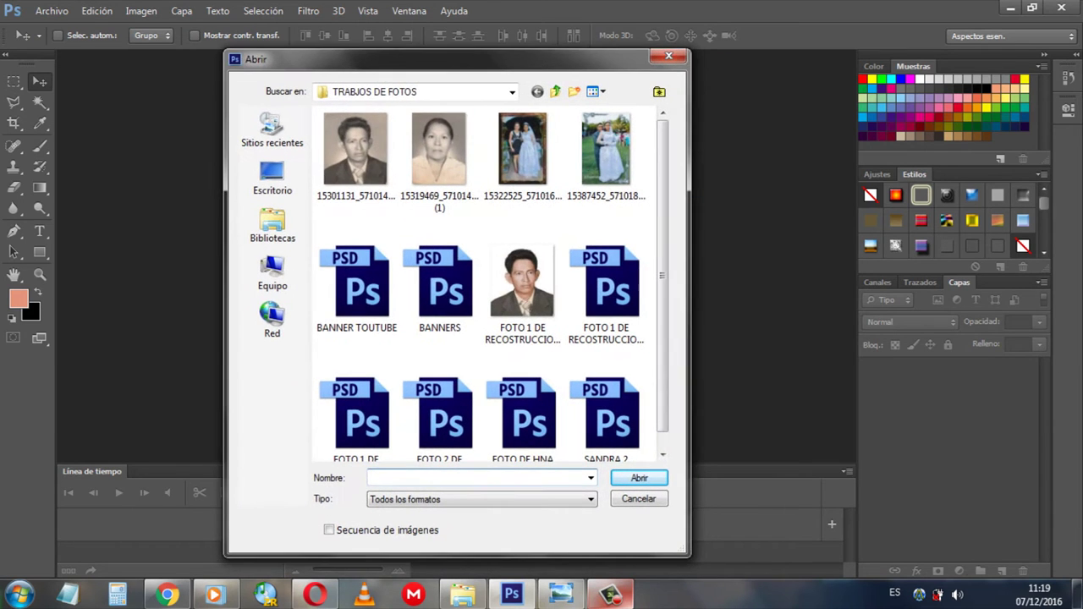
Reopen the Abrir dialog and open FOTO 2 DE RECOSTRUCCION.psd from the folder
{"action": "left_click", "coordinate": [669, 55]}
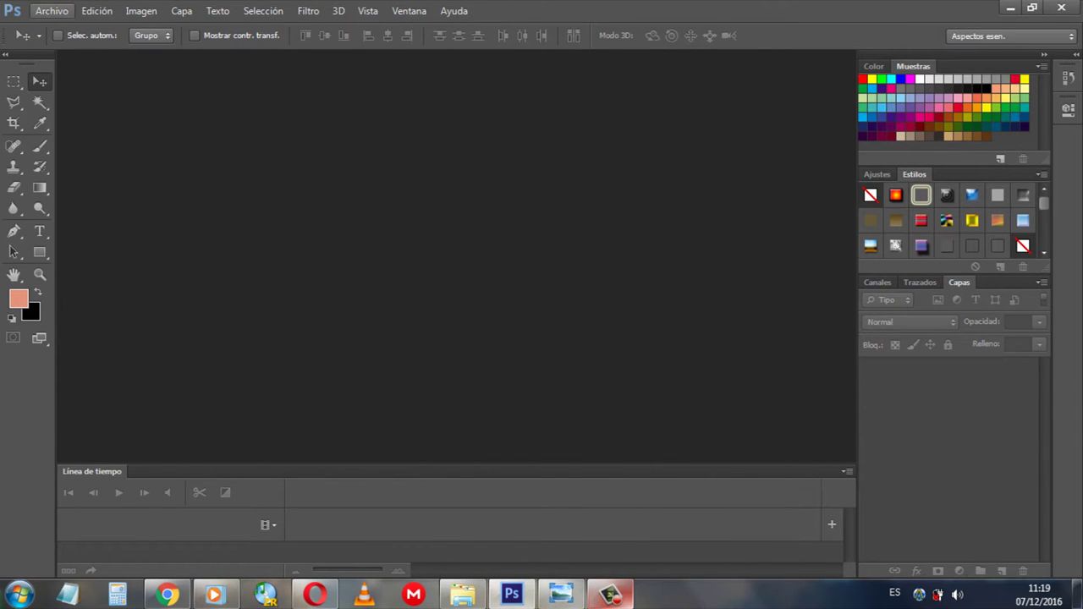
{"action": "left_click", "coordinate": [51, 10]}
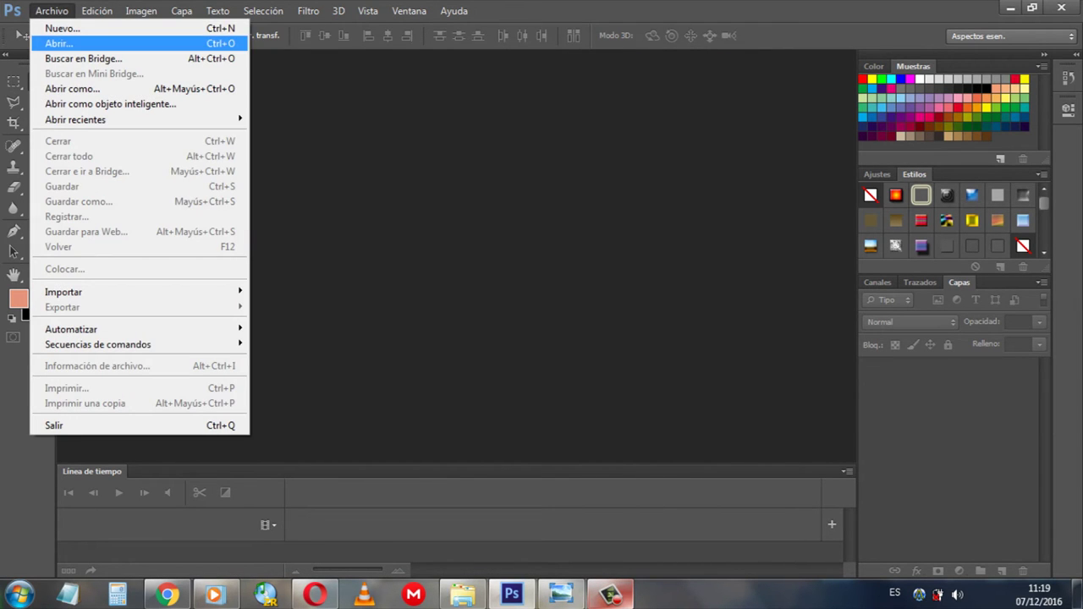
{"action": "left_click", "coordinate": [51, 43]}
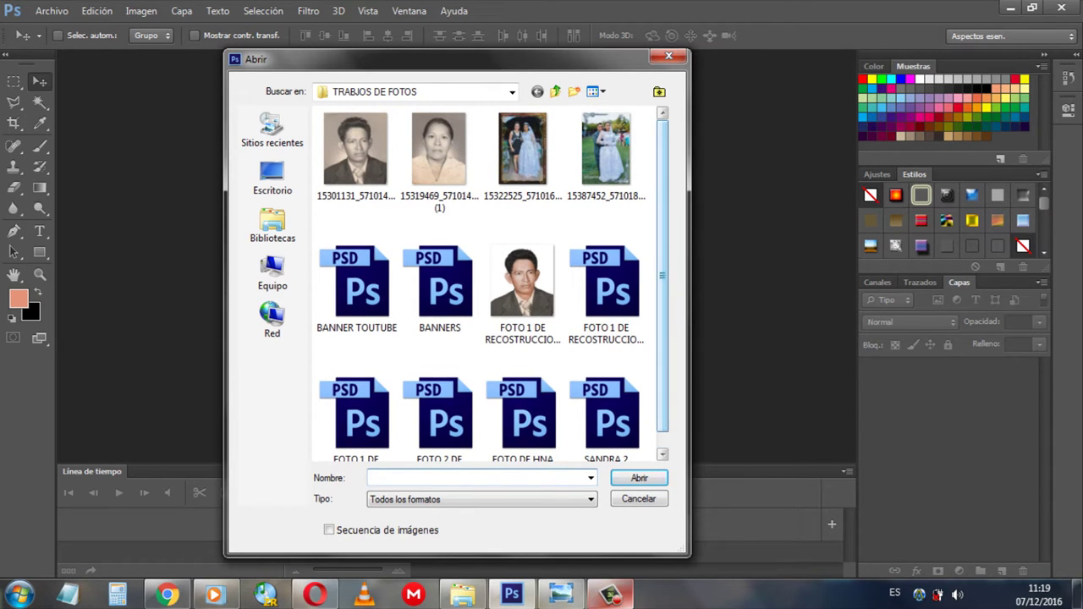
{"action": "scroll", "coordinate": [494, 283], "scroll_direction": "down", "scroll_amount": 1}
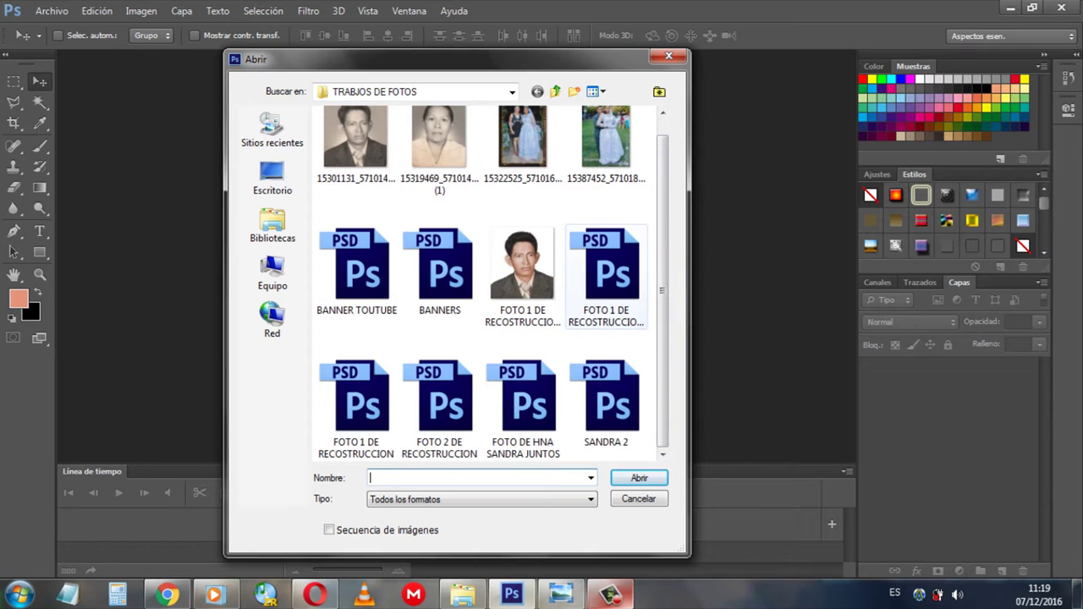
{"action": "left_click", "coordinate": [356, 140]}
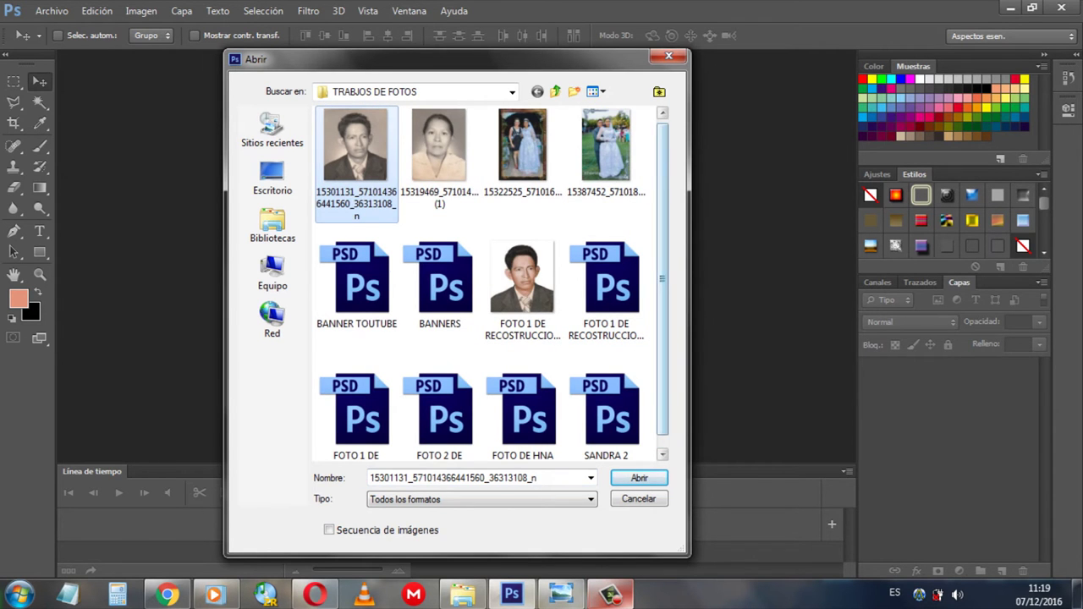
{"action": "scroll", "coordinate": [494, 283], "scroll_direction": "down", "scroll_amount": 1}
{"action": "left_click", "coordinate": [439, 398]}
{"action": "key", "text": "Return"}
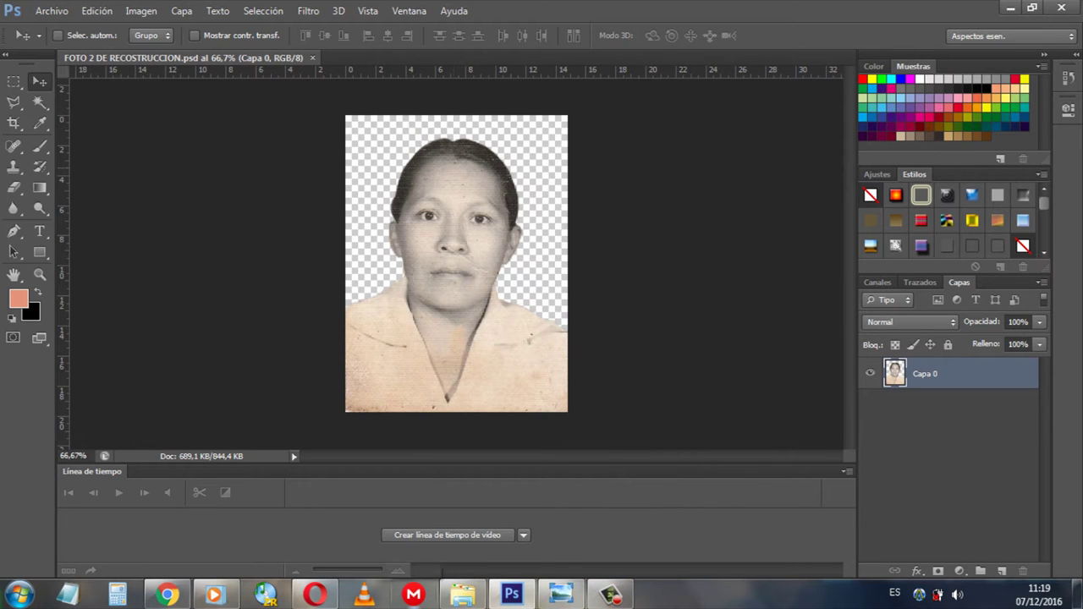
Zoom to 300% on the woman's face with a Zoom marquee
{"action": "key", "text": "z"}
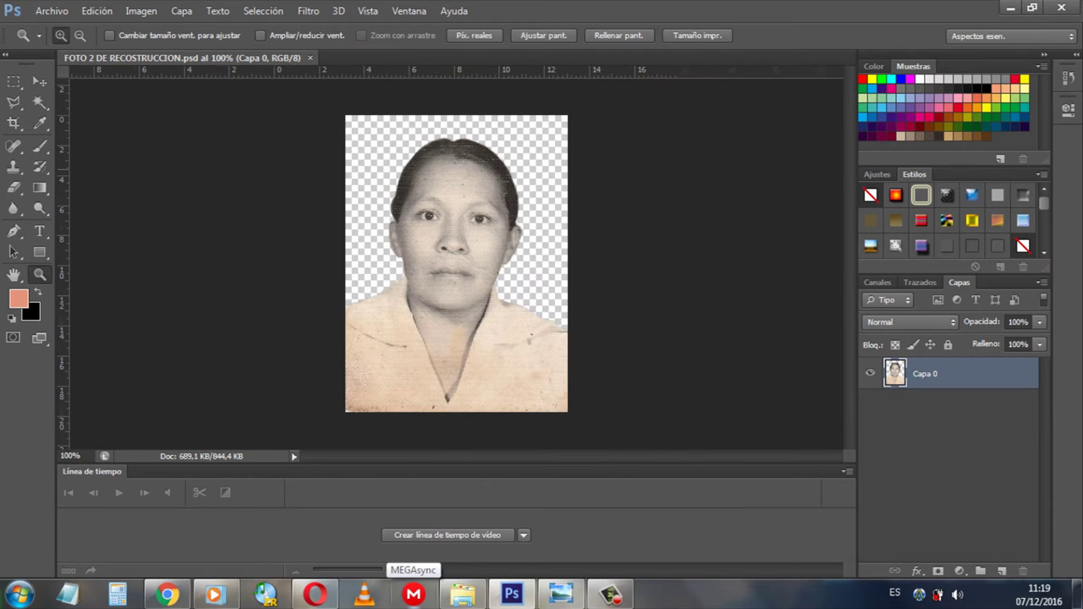
{"action": "left_click_drag", "start_coordinate": [567, 119], "coordinate": [386, 314]}
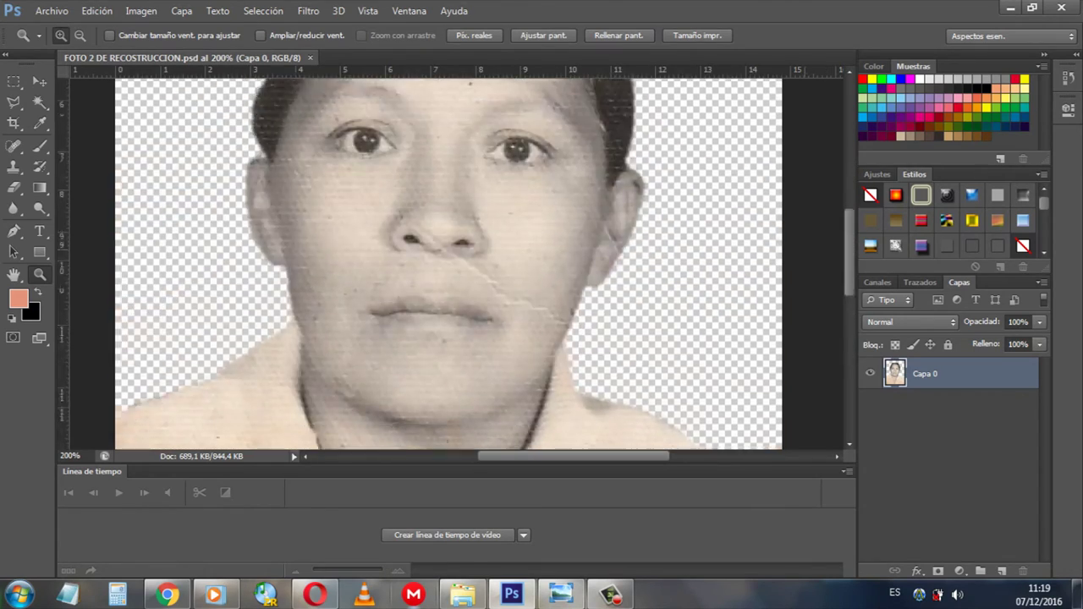
{"action": "scroll", "coordinate": [448, 262], "scroll_direction": "down", "scroll_amount": 3}
{"action": "scroll", "coordinate": [449, 262], "scroll_direction": "down", "scroll_amount": 3}
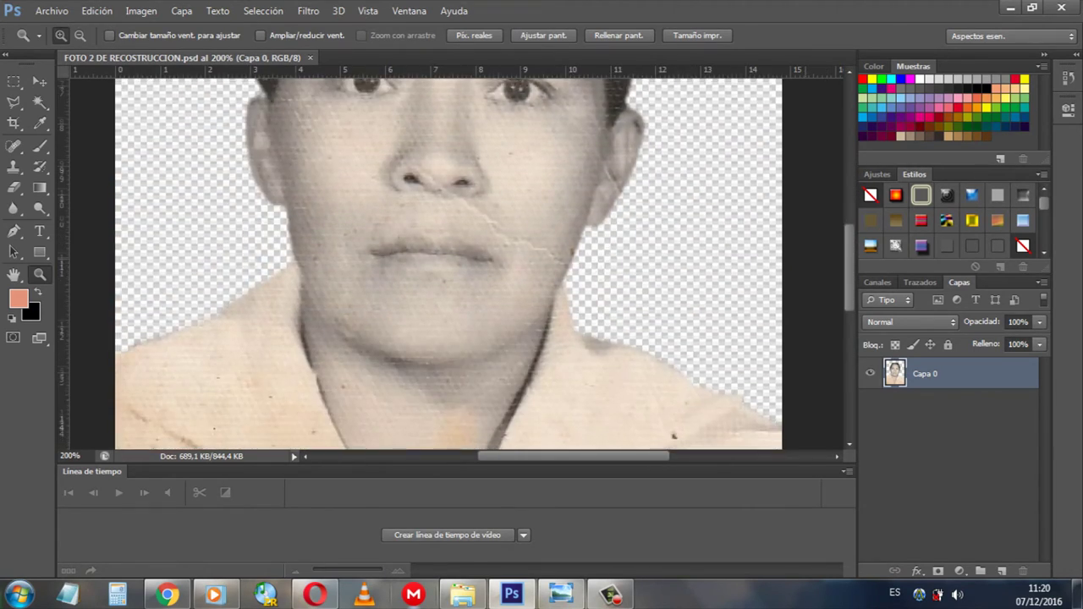
{"action": "scroll", "coordinate": [448, 262], "scroll_direction": "down", "scroll_amount": 3}
{"action": "scroll", "coordinate": [449, 262], "scroll_direction": "down", "scroll_amount": 3}
Scroll up and down the magnified portrait to inspect specks, scratches and the crease
{"action": "scroll", "coordinate": [448, 263], "scroll_direction": "up", "scroll_amount": 3}
{"action": "scroll", "coordinate": [449, 262], "scroll_direction": "up", "scroll_amount": 3}
{"action": "scroll", "coordinate": [448, 262], "scroll_direction": "up", "scroll_amount": 2}
{"action": "scroll", "coordinate": [449, 263], "scroll_direction": "up", "scroll_amount": 1}
{"action": "scroll", "coordinate": [448, 263], "scroll_direction": "up", "scroll_amount": 1}
{"action": "scroll", "coordinate": [448, 262], "scroll_direction": "down", "scroll_amount": 2}
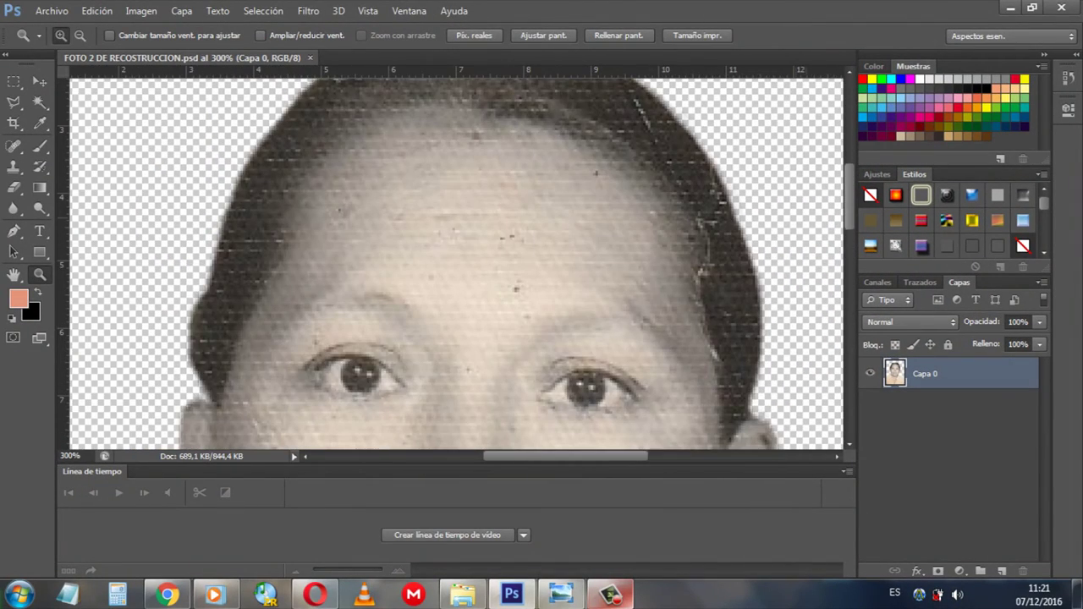
{"action": "scroll", "coordinate": [457, 262], "scroll_direction": "down", "scroll_amount": 3}
{"action": "scroll", "coordinate": [457, 262], "scroll_direction": "down", "scroll_amount": 2}
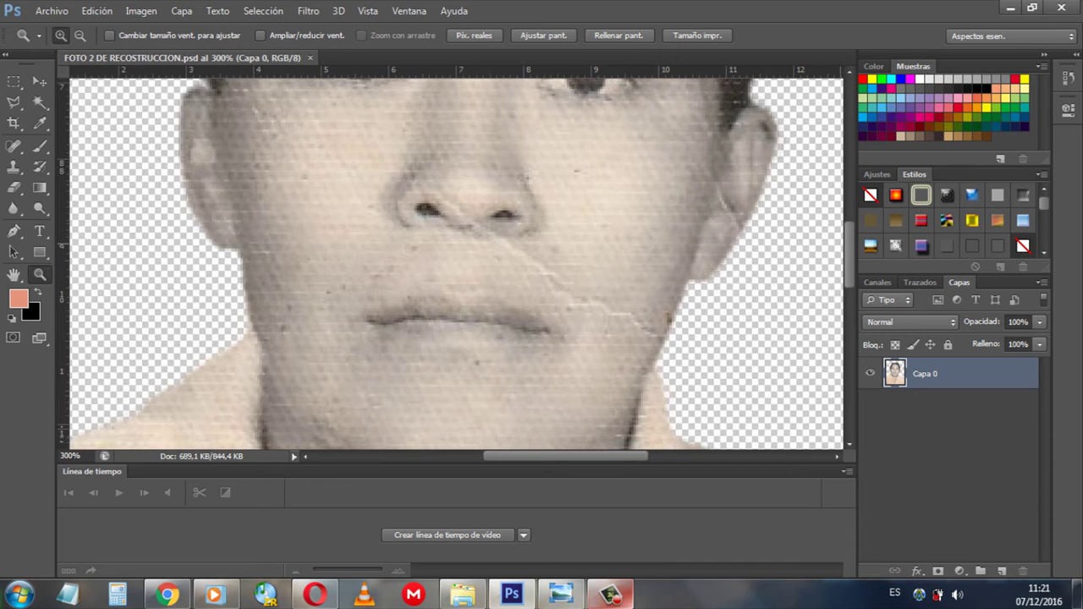
{"action": "scroll", "coordinate": [457, 263], "scroll_direction": "down", "scroll_amount": 1}
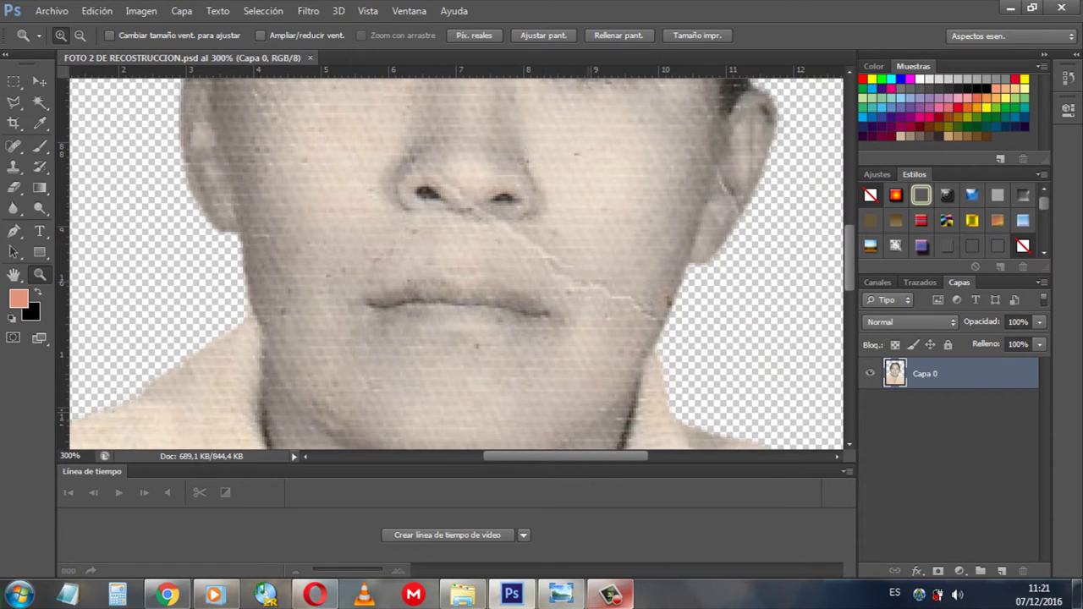
{"action": "scroll", "coordinate": [457, 263], "scroll_direction": "up", "scroll_amount": 3}
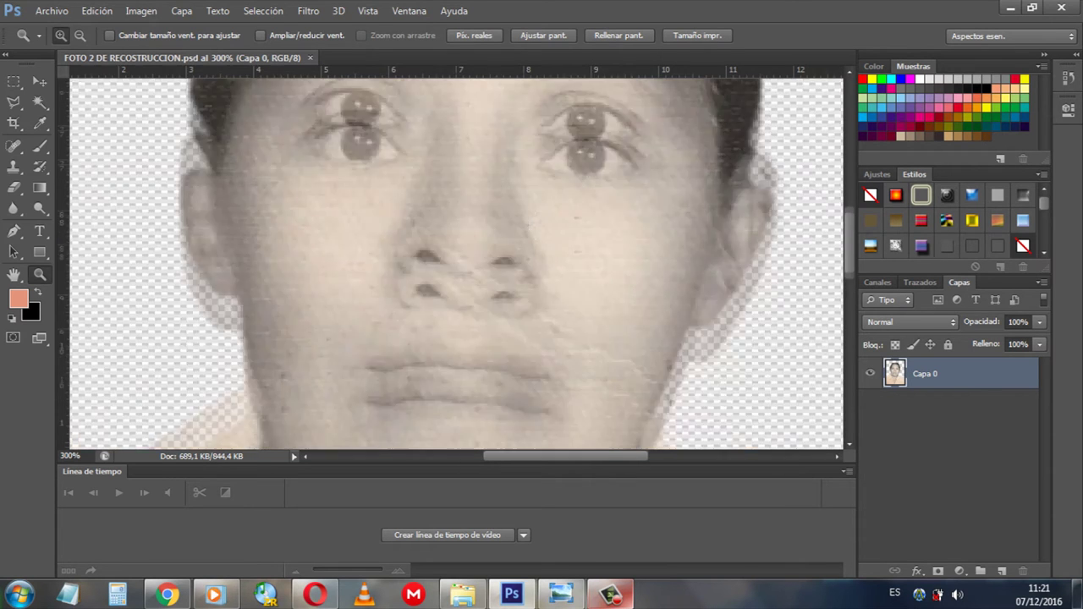
{"action": "scroll", "coordinate": [457, 263], "scroll_direction": "up", "scroll_amount": 10}
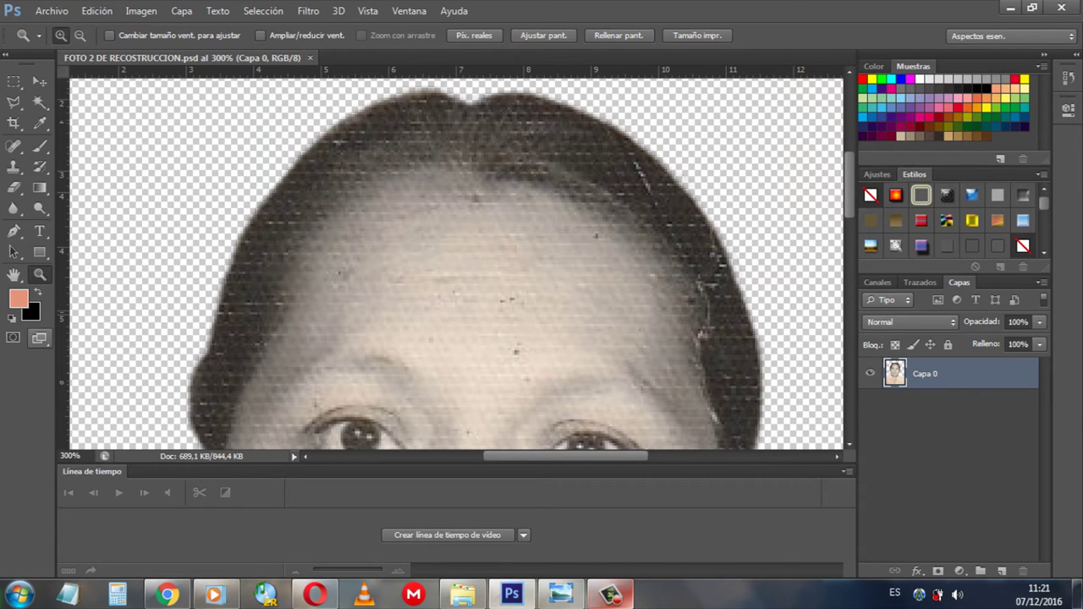
{"action": "left_click", "coordinate": [13, 146]}
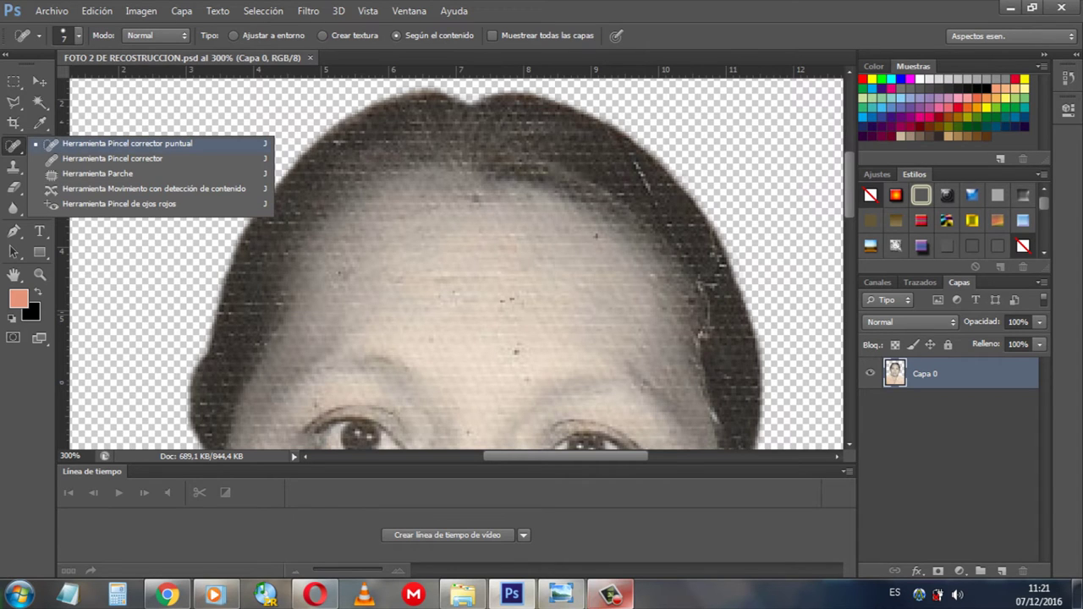
Heal the dark specks across the forehead and above the eyebrows with the Spot Healing Brush
{"action": "left_click", "coordinate": [127, 143]}
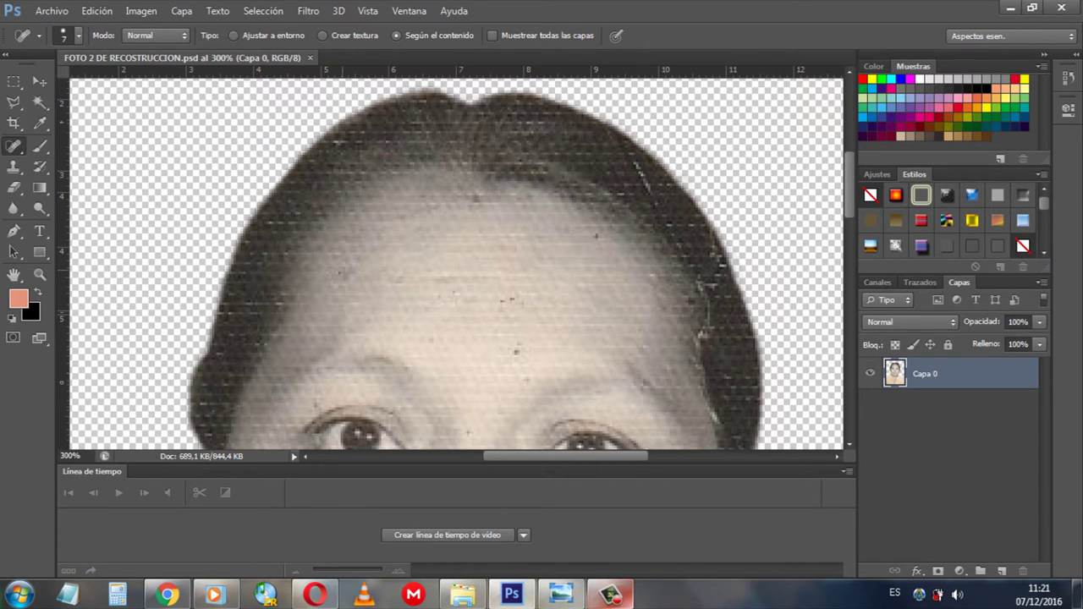
{"action": "left_click", "coordinate": [339, 274]}
{"action": "left_click", "coordinate": [424, 197]}
{"action": "left_click", "coordinate": [351, 272]}
{"action": "left_click", "coordinate": [598, 233]}
{"action": "left_click", "coordinate": [515, 297]}
{"action": "left_click", "coordinate": [456, 291]}
{"action": "left_click", "coordinate": [431, 340]}
{"action": "left_click", "coordinate": [516, 352]}
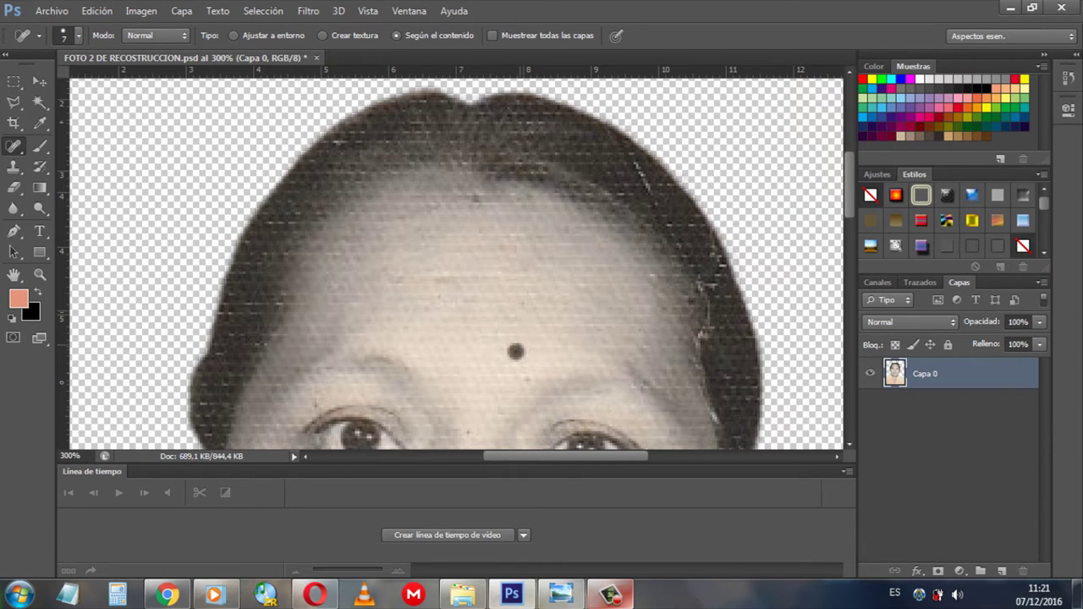
{"action": "left_click", "coordinate": [527, 378]}
{"action": "scroll", "coordinate": [457, 263], "scroll_direction": "down", "scroll_amount": 3}
{"action": "scroll", "coordinate": [457, 263], "scroll_direction": "down", "scroll_amount": 3}
{"action": "scroll", "coordinate": [457, 263], "scroll_direction": "up", "scroll_amount": 4}
{"action": "scroll", "coordinate": [472, 278], "scroll_direction": "up", "scroll_amount": 1}
Heal the dot between the eyebrows plus blemishes on the cheeks and upper forehead
{"action": "left_click", "coordinate": [473, 277]}
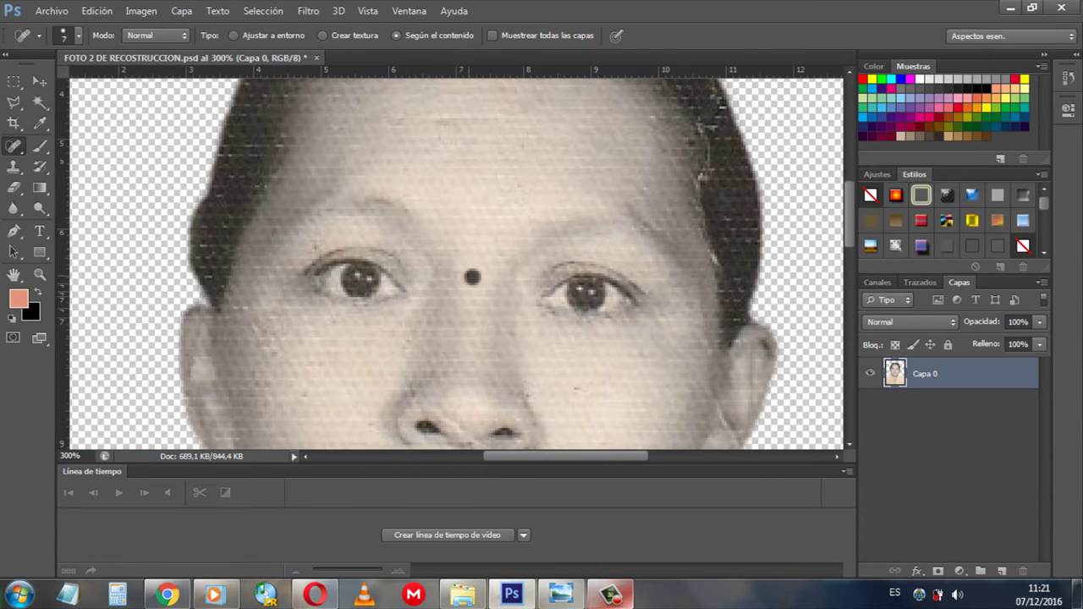
{"action": "left_click", "coordinate": [317, 246]}
{"action": "left_click", "coordinate": [243, 310]}
{"action": "left_click", "coordinate": [436, 140]}
{"action": "left_click", "coordinate": [520, 141]}
{"action": "left_click", "coordinate": [521, 188]}
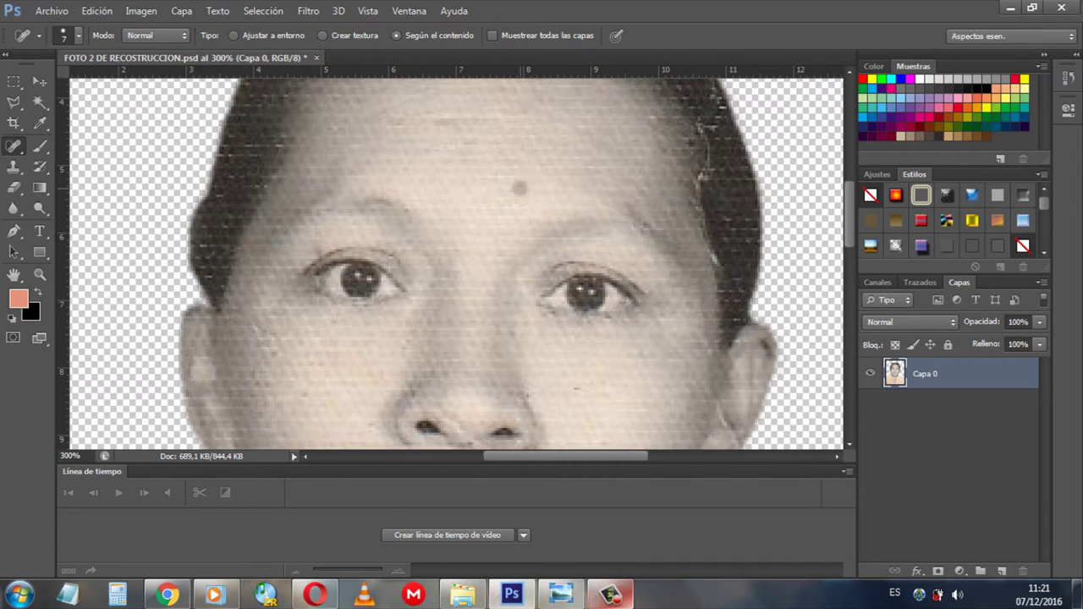
{"action": "left_click", "coordinate": [576, 388]}
{"action": "left_click", "coordinate": [305, 396]}
{"action": "left_click", "coordinate": [276, 350]}
{"action": "left_click", "coordinate": [315, 249]}
{"action": "scroll", "coordinate": [457, 263], "scroll_direction": "down", "scroll_amount": 2}
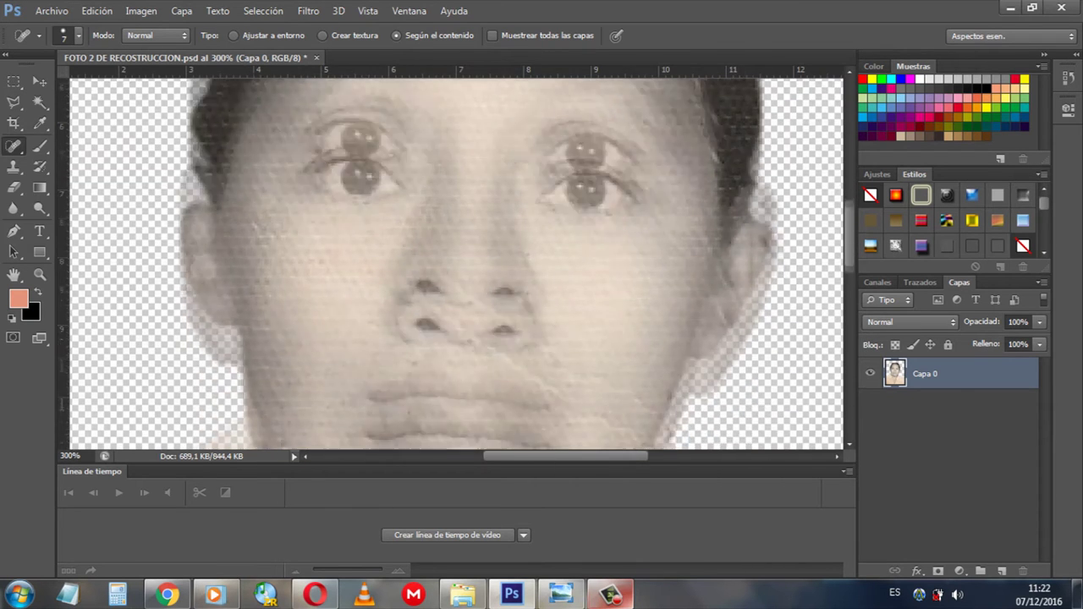
{"action": "scroll", "coordinate": [457, 263], "scroll_direction": "down", "scroll_amount": 3}
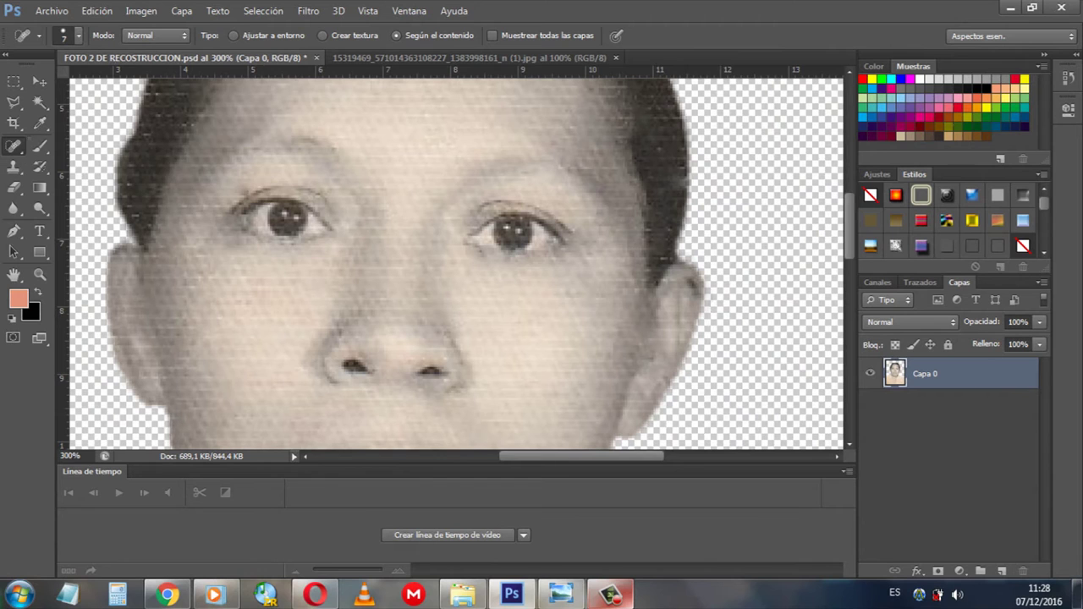
Fit the restored portrait to the screen, then view it at actual pixels
{"action": "right_click", "coordinate": [13, 144]}
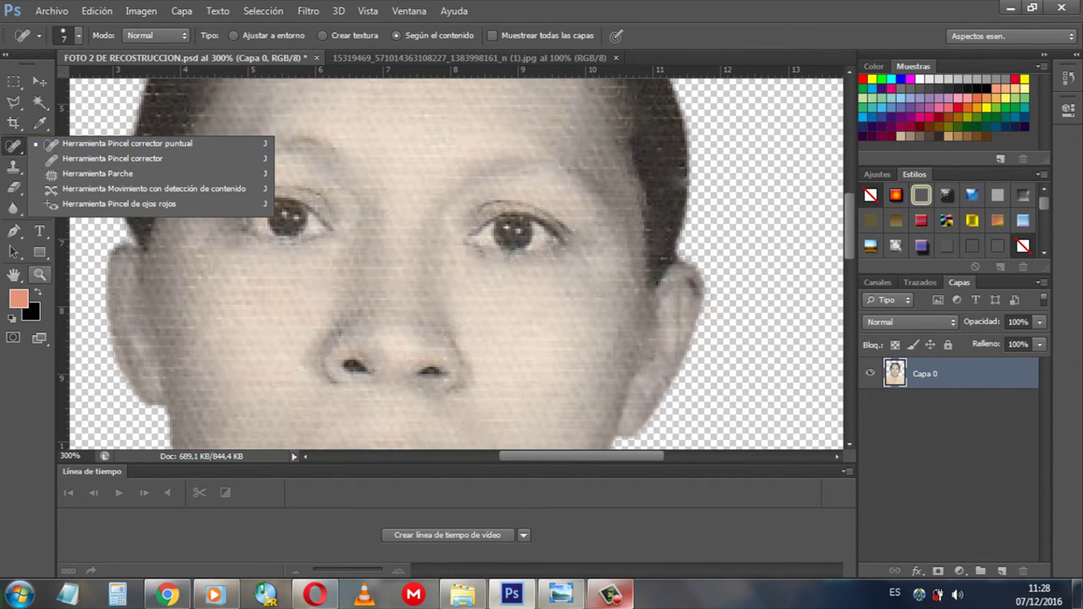
{"action": "left_click", "coordinate": [40, 274]}
{"action": "right_click", "coordinate": [409, 235]}
{"action": "left_click", "coordinate": [457, 245]}
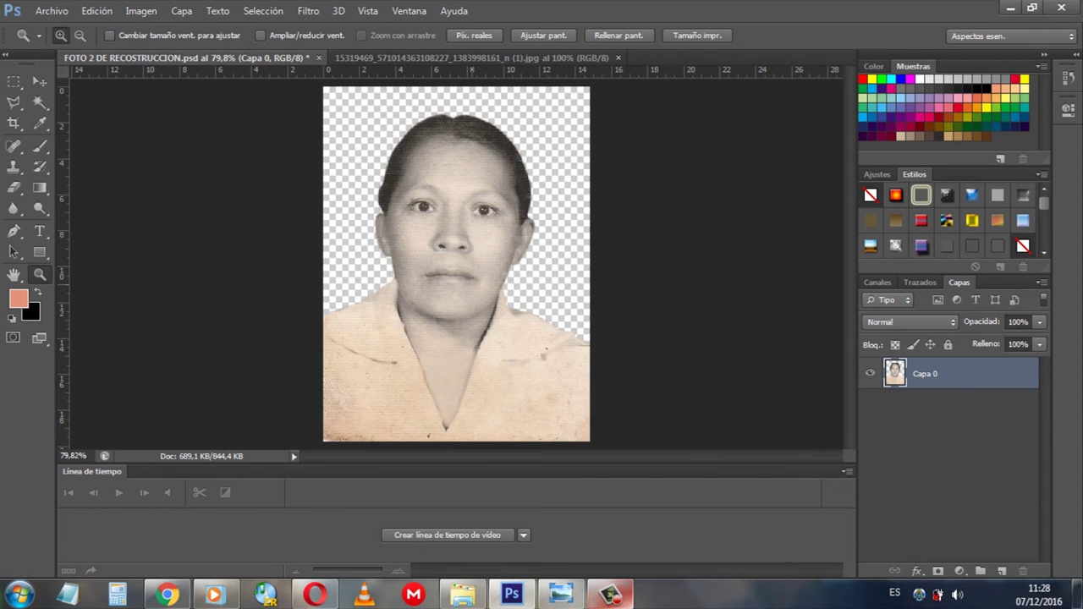
{"action": "key", "text": "ctrl+1"}
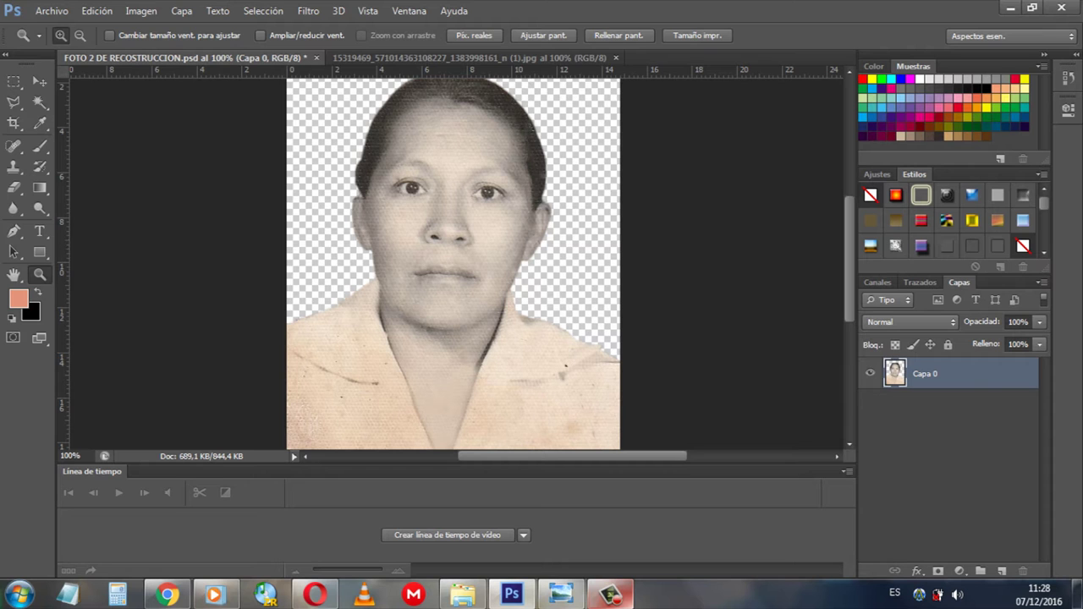
Compare with the original scanned jpg, then fit both photos to the screen
{"action": "key", "text": "ctrl+Tab"}
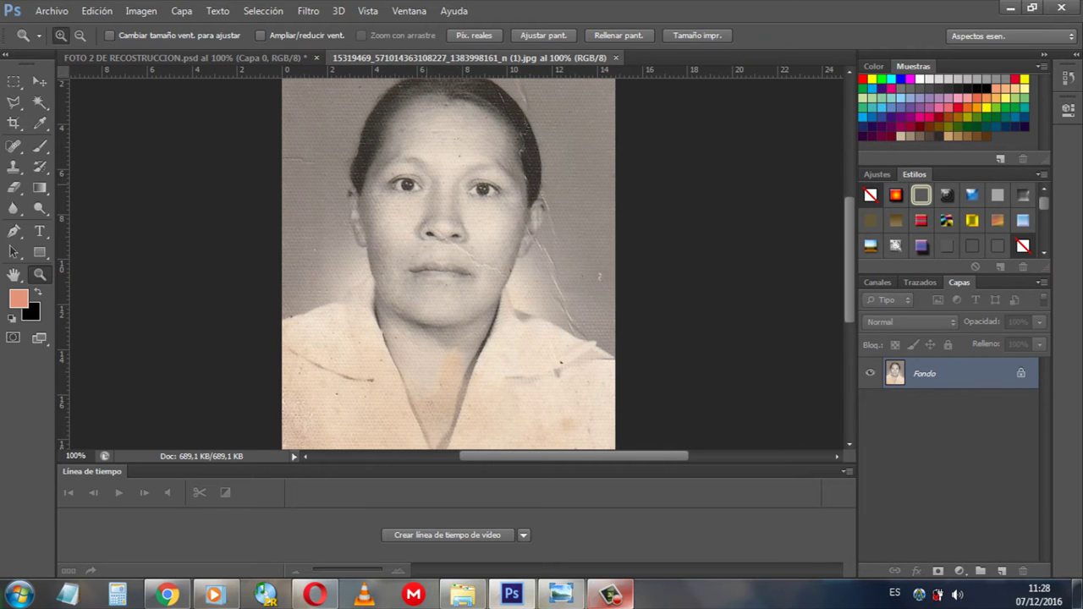
{"action": "left_click_drag", "start_coordinate": [376, 218], "coordinate": [566, 356]}
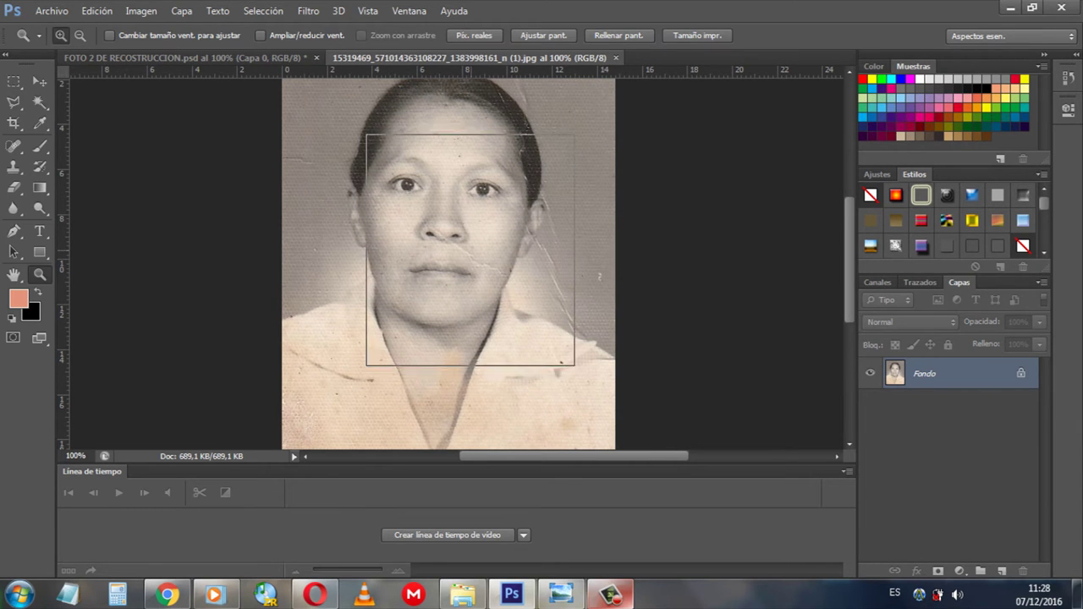
{"action": "right_click", "coordinate": [441, 246]}
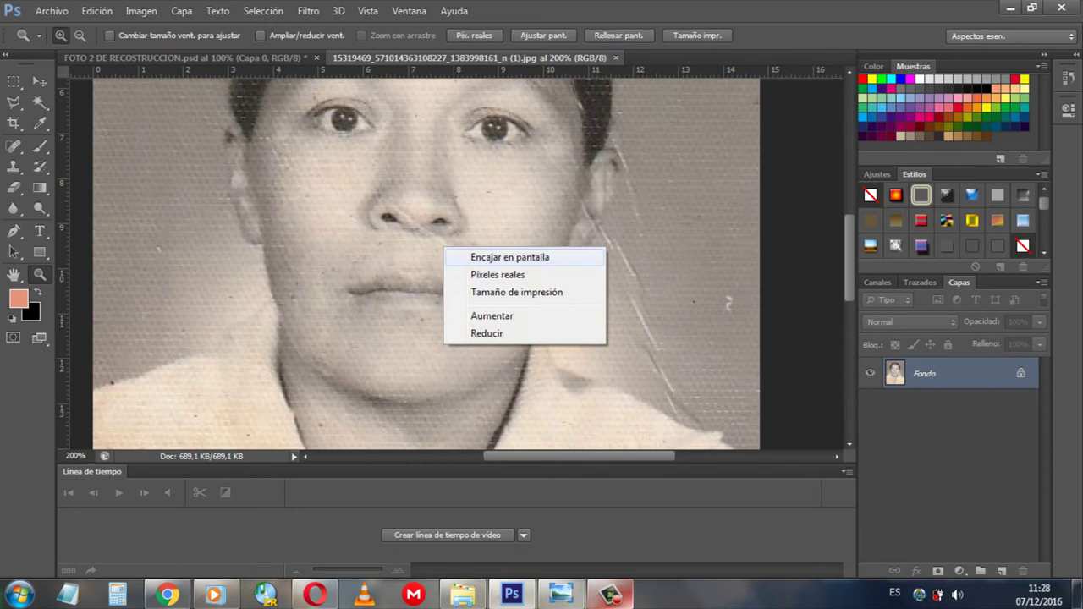
{"action": "left_click", "coordinate": [508, 257]}
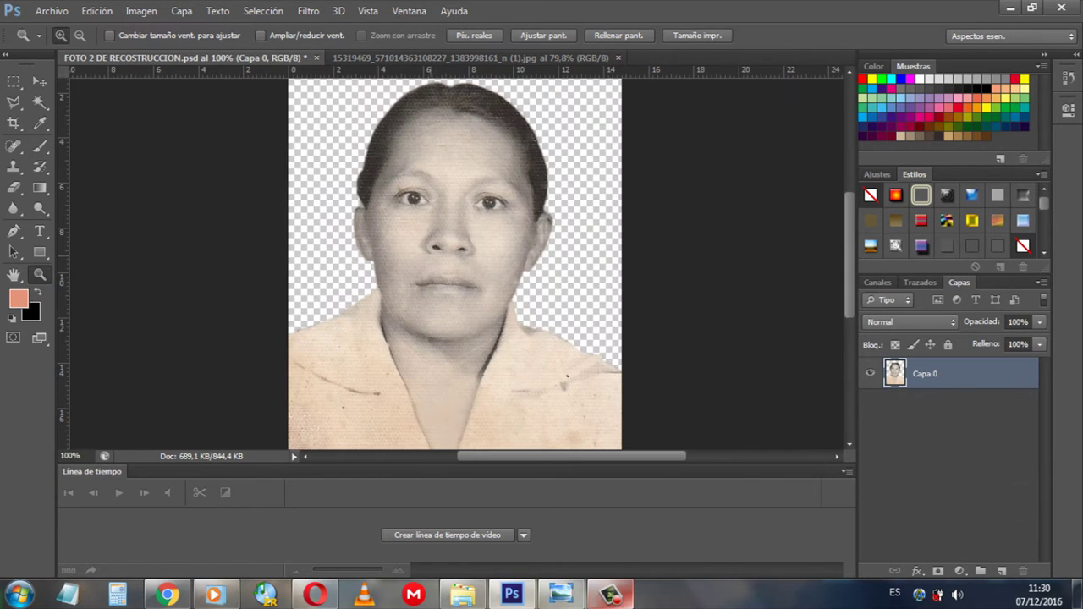
{"action": "right_click", "coordinate": [430, 255]}
{"action": "left_click", "coordinate": [482, 267]}
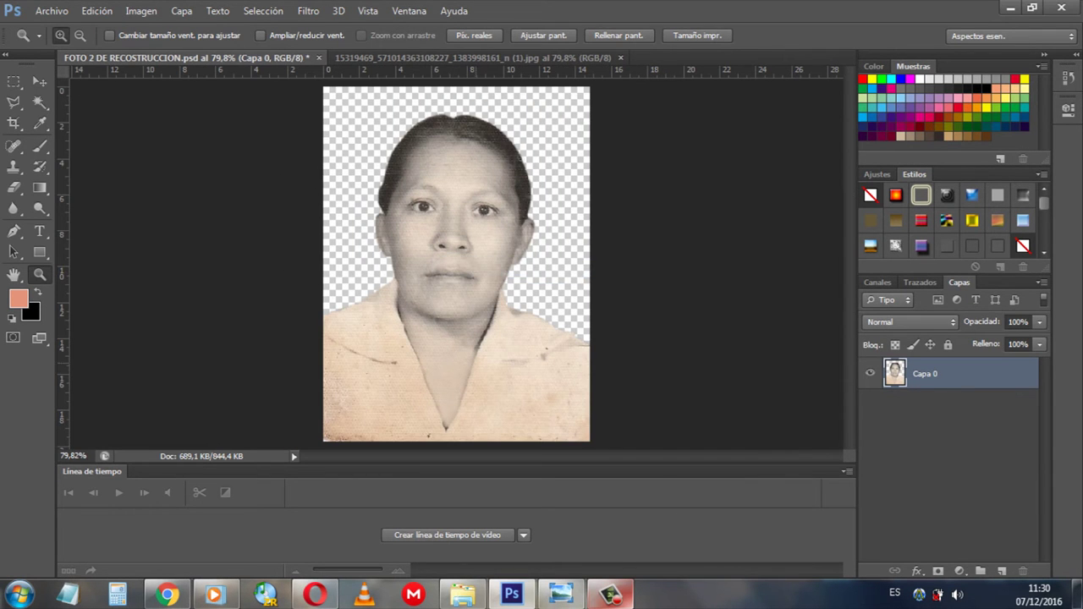
Zoom in on the portrait with Ctrl++ and refit it with Ctrl+0
{"action": "left_click", "coordinate": [14, 145]}
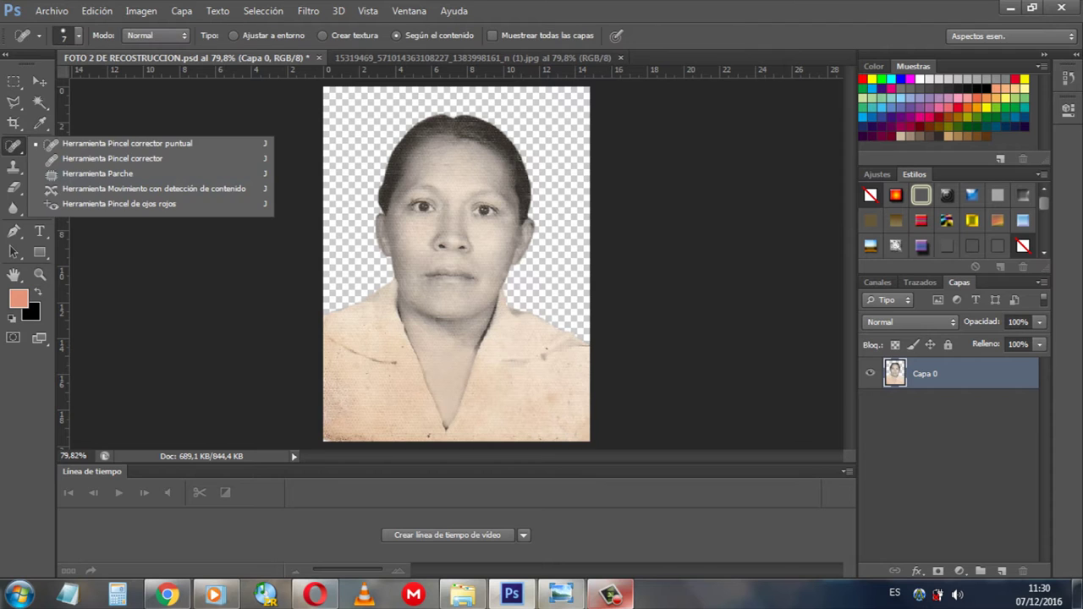
{"action": "left_click", "coordinate": [39, 273]}
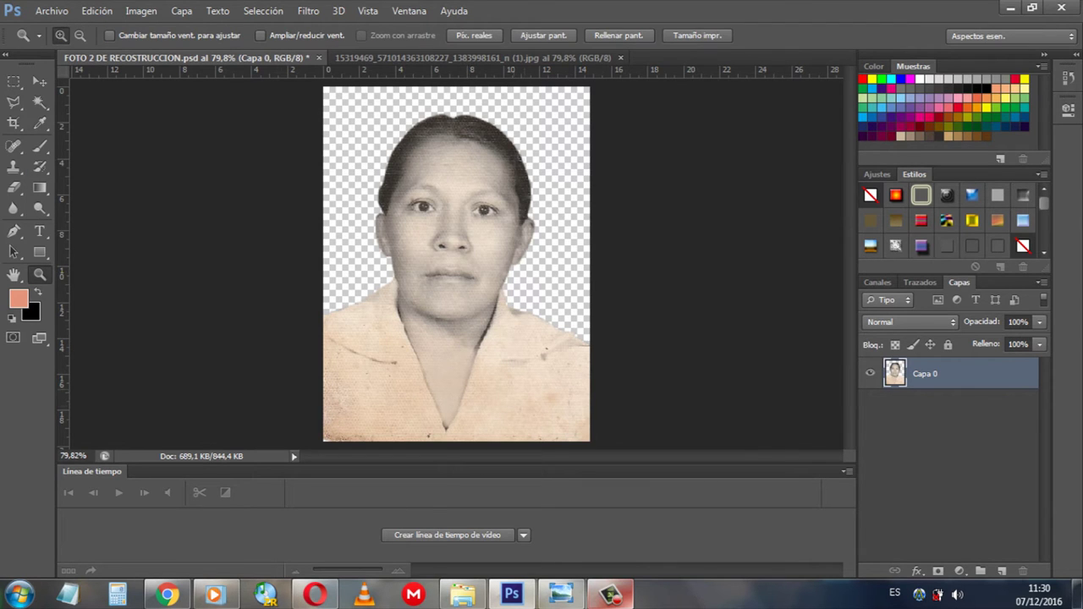
{"action": "key", "text": "ctrl+plus"}
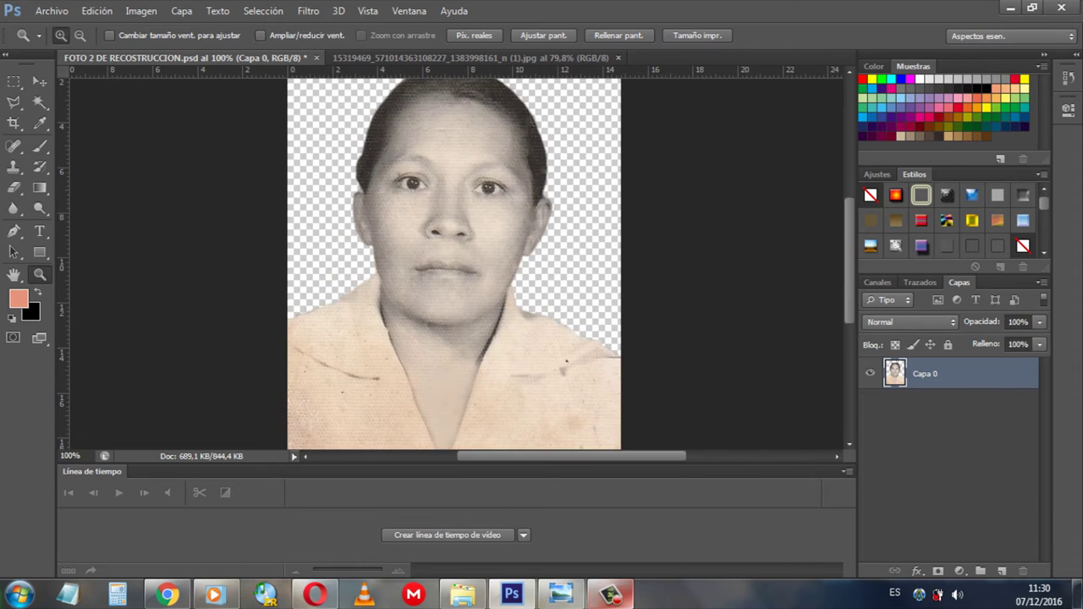
{"action": "scroll", "coordinate": [454, 264], "scroll_direction": "down", "scroll_amount": 2}
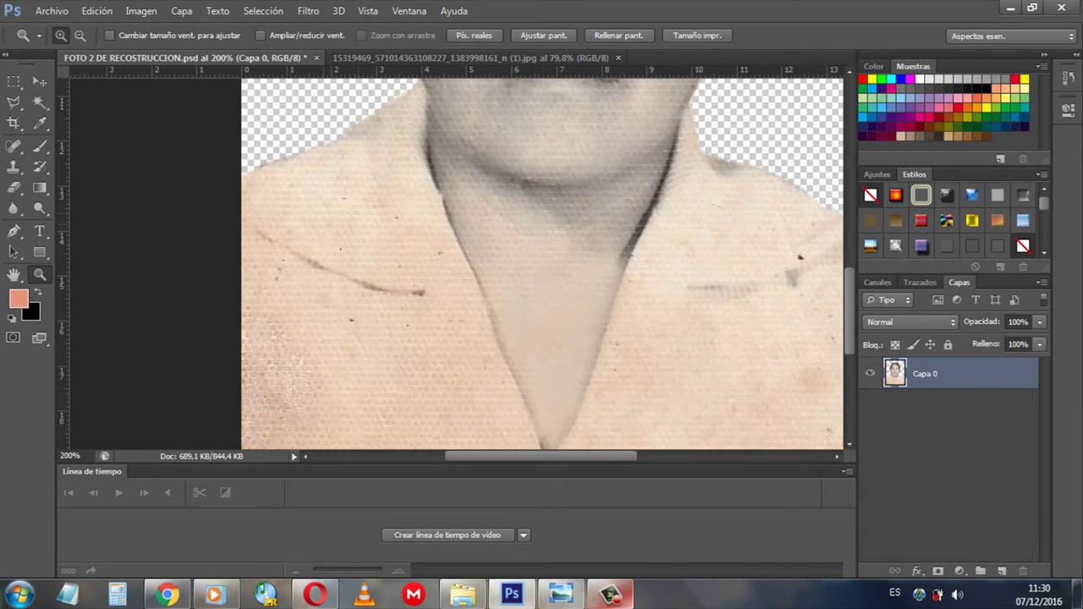
{"action": "key", "text": "ctrl+0"}
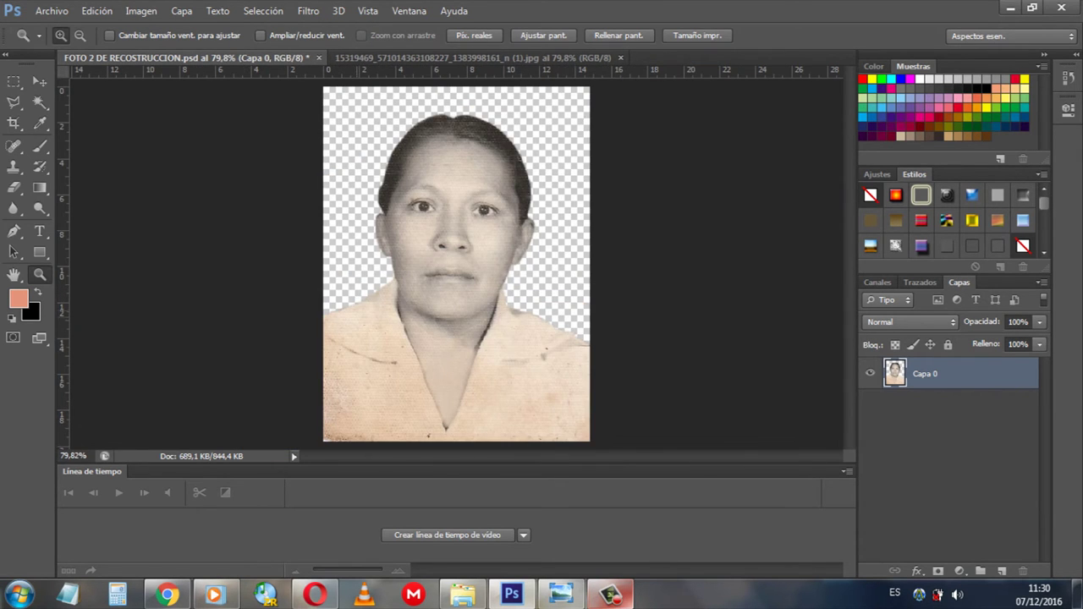
Marquee-zoom into the portrait again, then fit the whole image on screen
{"action": "left_click", "coordinate": [40, 146]}
{"action": "left_click", "coordinate": [40, 81]}
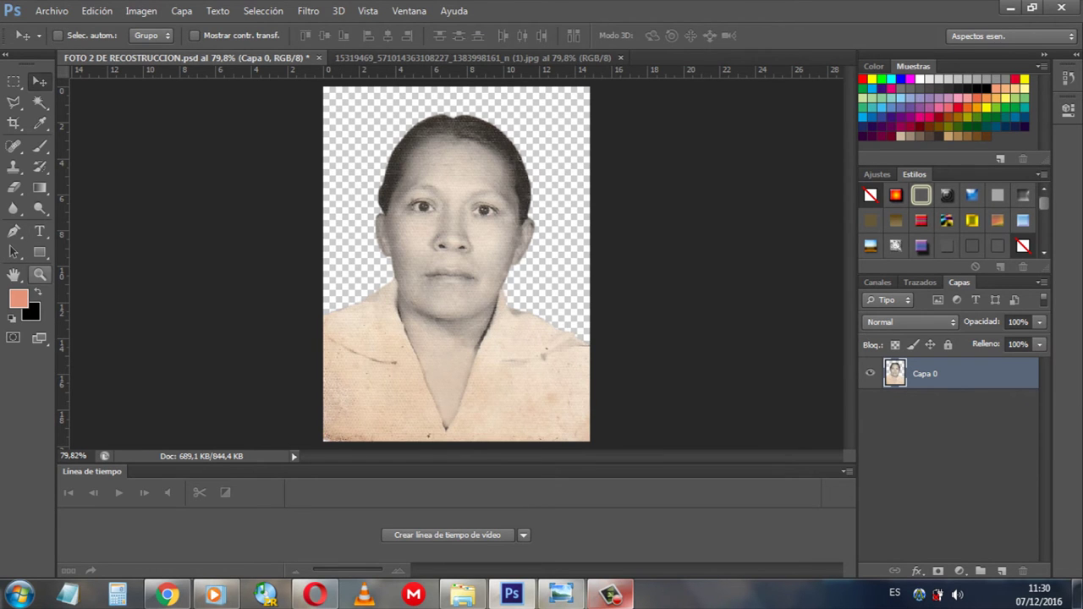
{"action": "left_click", "coordinate": [40, 274]}
{"action": "left_click_drag", "start_coordinate": [386, 98], "coordinate": [590, 391]}
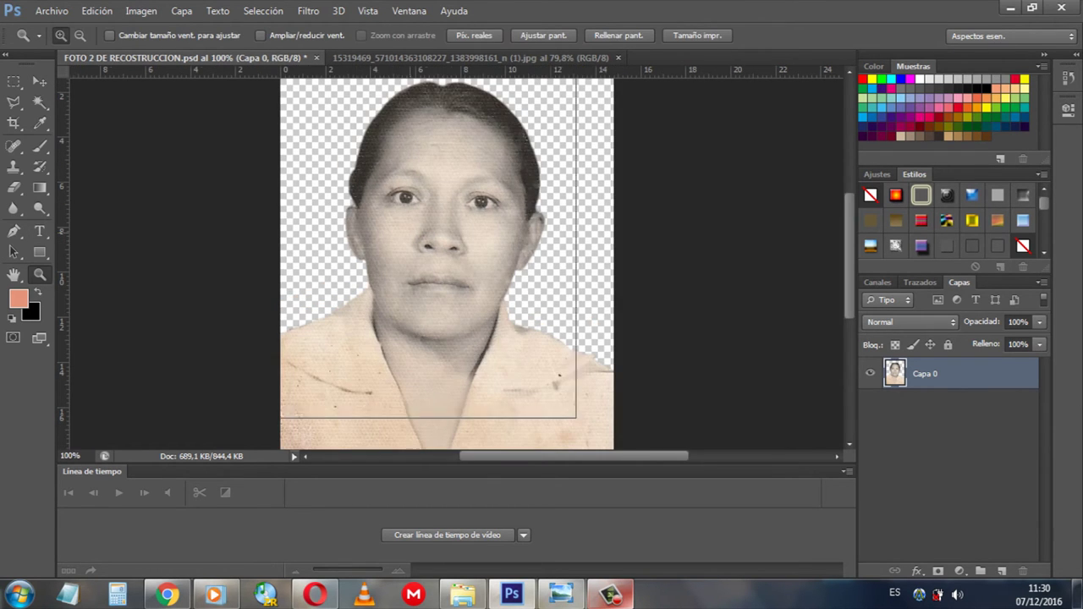
{"action": "left_click", "coordinate": [481, 211]}
{"action": "right_click", "coordinate": [483, 205]}
{"action": "left_click", "coordinate": [533, 215]}
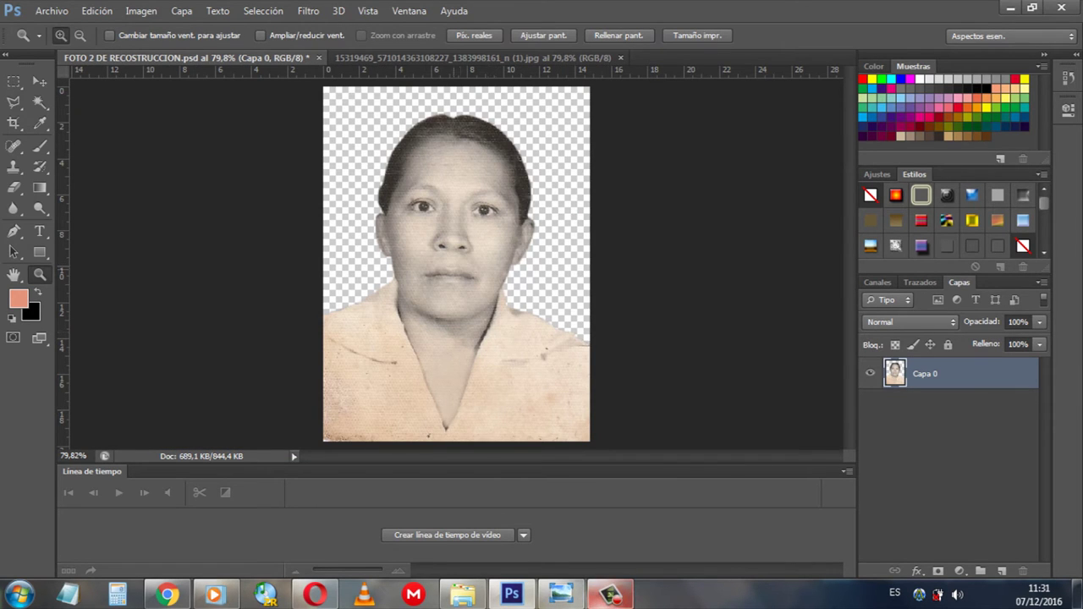
{"action": "left_click", "coordinate": [610, 595]}
{"action": "left_click", "coordinate": [609, 595]}
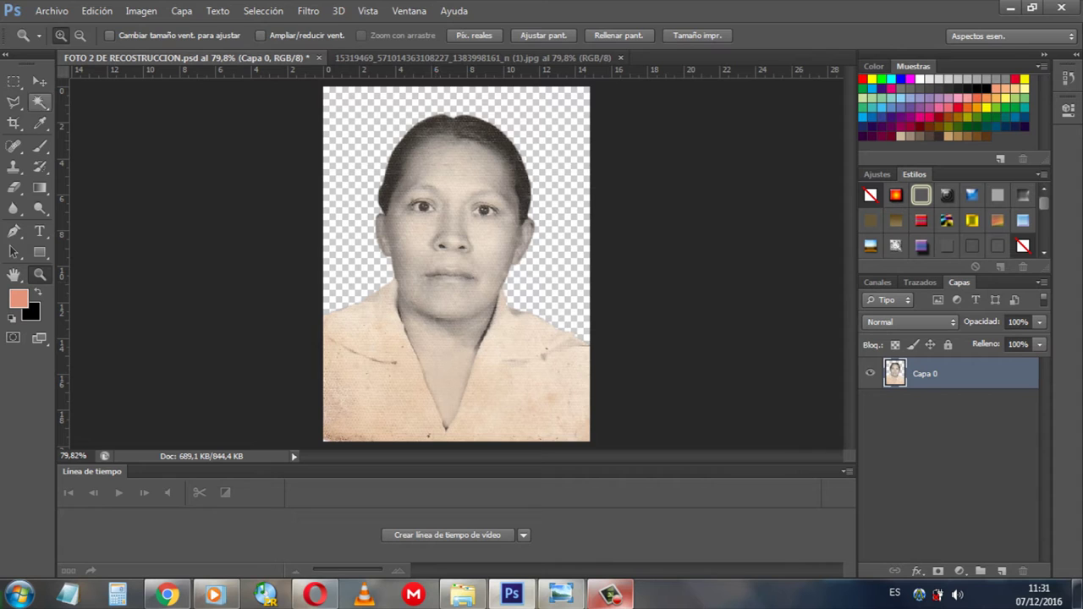
Duplicate Capa 0 as Capa 0 copia with Ctrl+J
{"action": "left_click", "coordinate": [40, 81]}
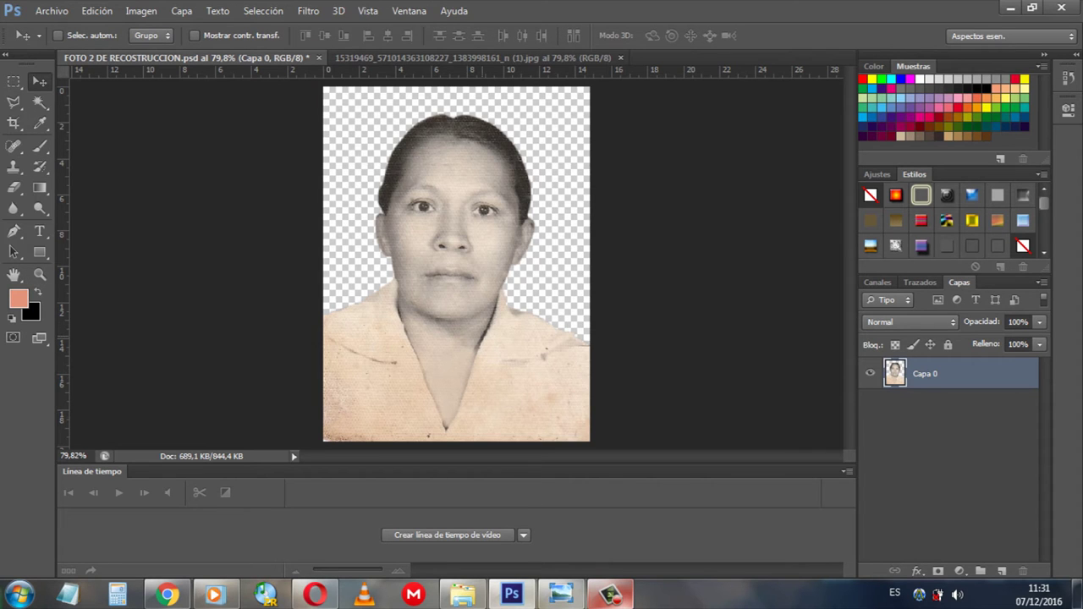
{"action": "key", "text": "ctrl+j"}
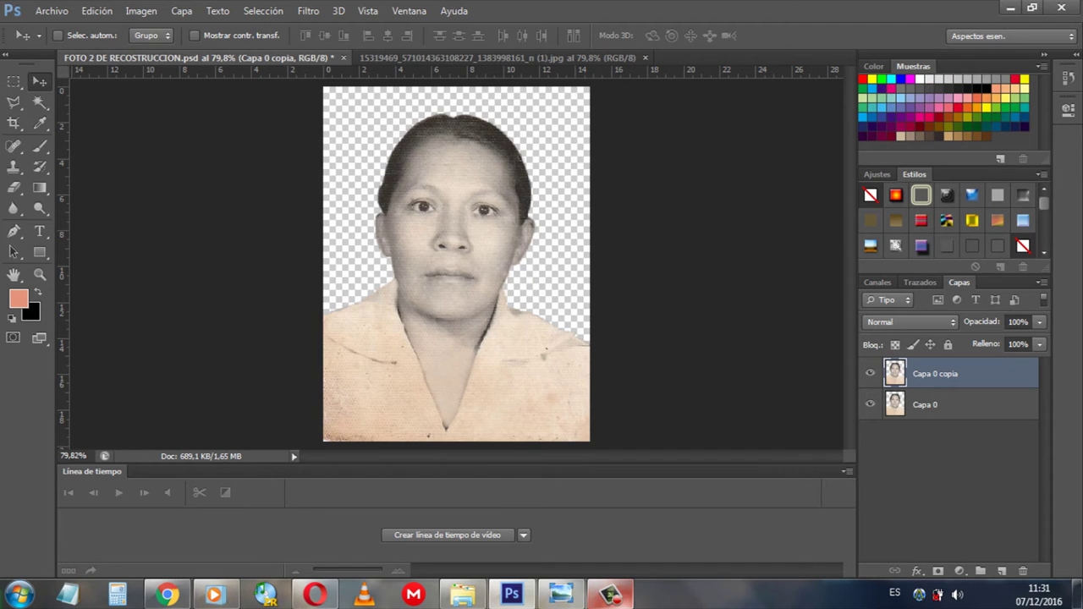
{"action": "key", "text": "alt+bracketleft"}
{"action": "key", "text": "alt+bracketright"}
{"action": "left_click", "coordinate": [182, 10]}
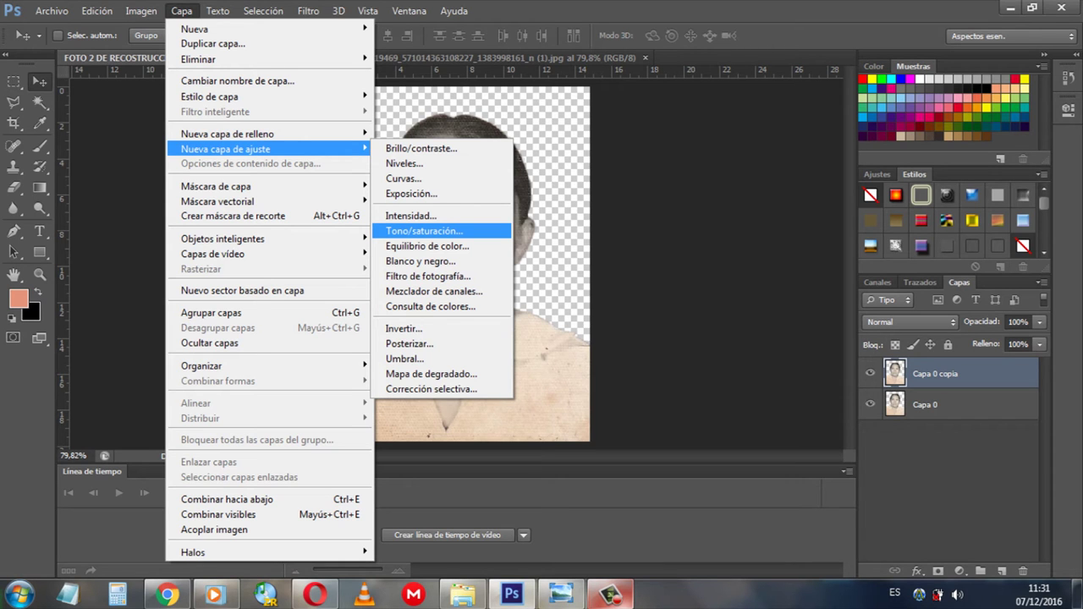
Add a Tono/saturación 1 adjustment layer above Capa 0 copia
{"action": "key", "text": "Return"}
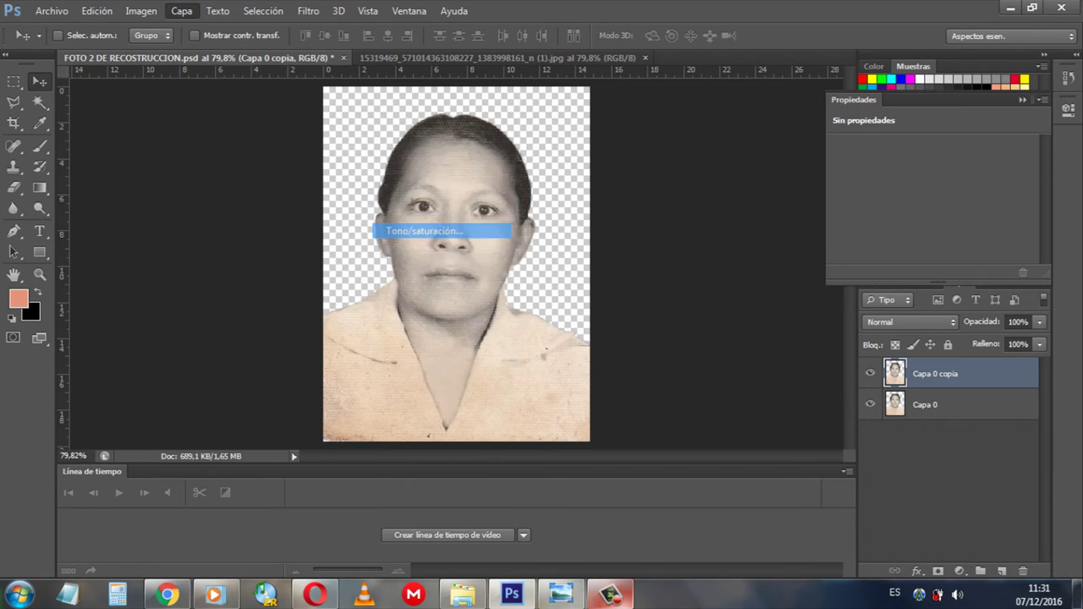
{"action": "key", "text": "Return"}
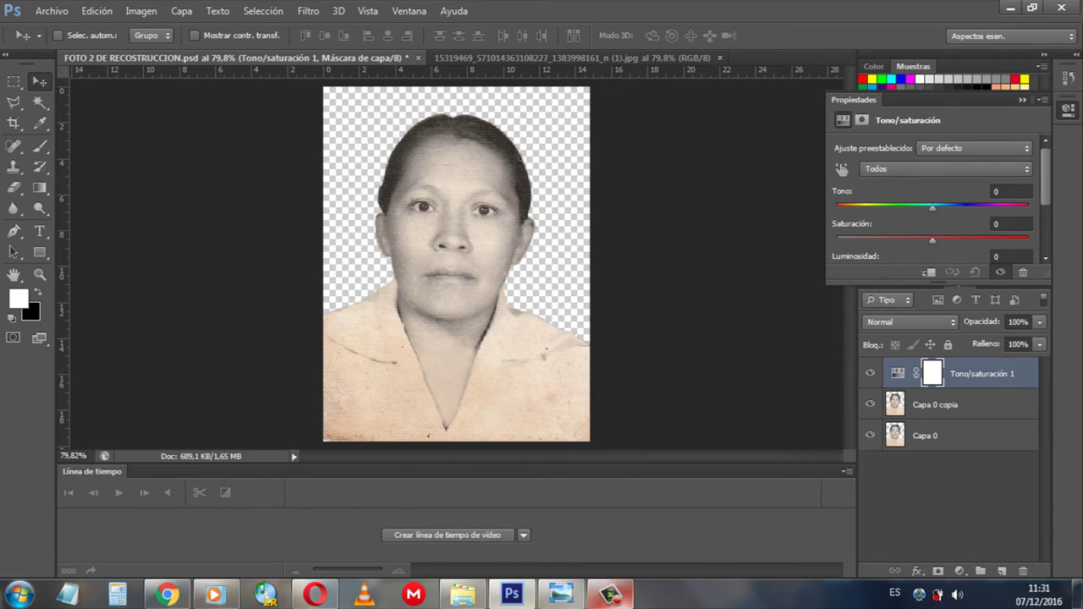
{"action": "scroll", "coordinate": [931, 203], "scroll_direction": "down", "scroll_amount": 1}
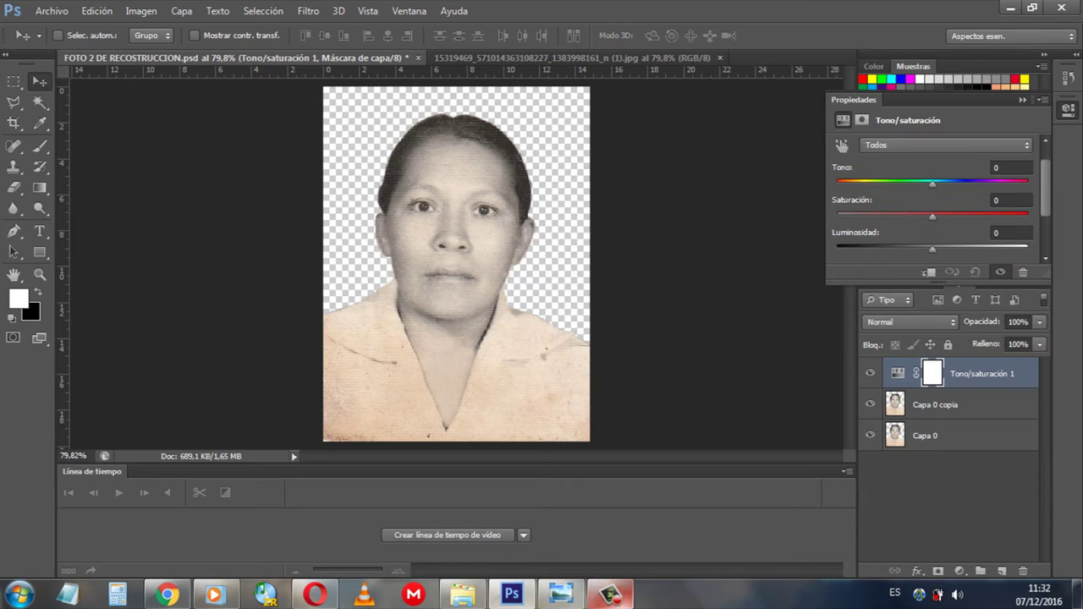
{"action": "scroll", "coordinate": [931, 203], "scroll_direction": "down", "scroll_amount": 1}
{"action": "scroll", "coordinate": [931, 200], "scroll_direction": "down", "scroll_amount": 1}
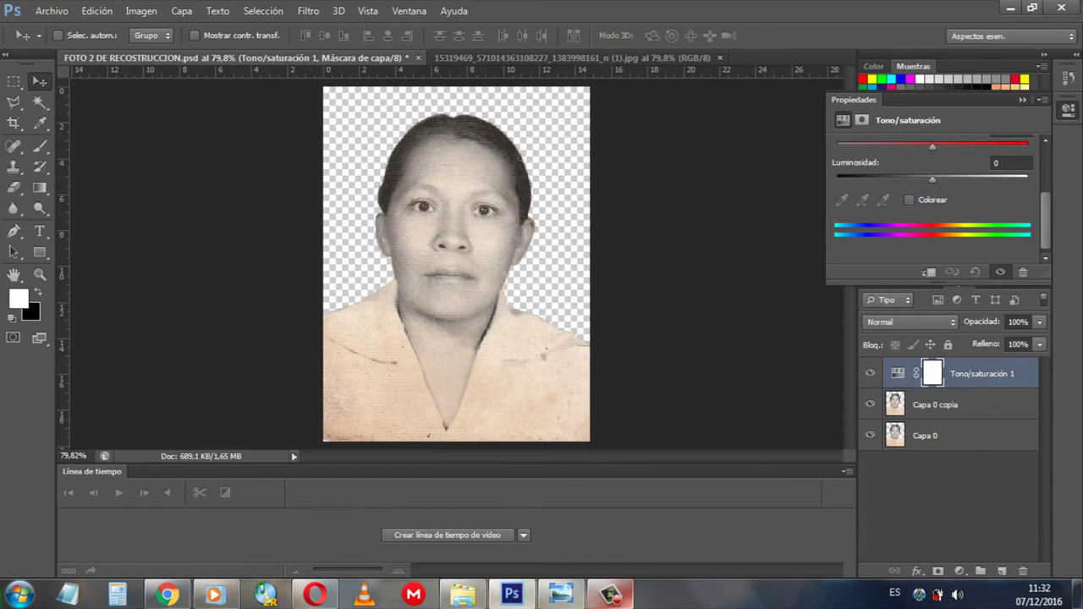
{"action": "scroll", "coordinate": [931, 203], "scroll_direction": "up", "scroll_amount": 2}
{"action": "scroll", "coordinate": [931, 203], "scroll_direction": "up", "scroll_amount": 1}
{"action": "scroll", "coordinate": [931, 203], "scroll_direction": "down", "scroll_amount": 1}
{"action": "scroll", "coordinate": [931, 203], "scroll_direction": "down", "scroll_amount": 2}
{"action": "scroll", "coordinate": [931, 203], "scroll_direction": "up", "scroll_amount": 2}
{"action": "scroll", "coordinate": [931, 203], "scroll_direction": "up", "scroll_amount": 1}
Adjust the hue and saturation sliders to hue 14, saturation 25, and enable Colorear
{"action": "left_click", "coordinate": [1012, 176]}
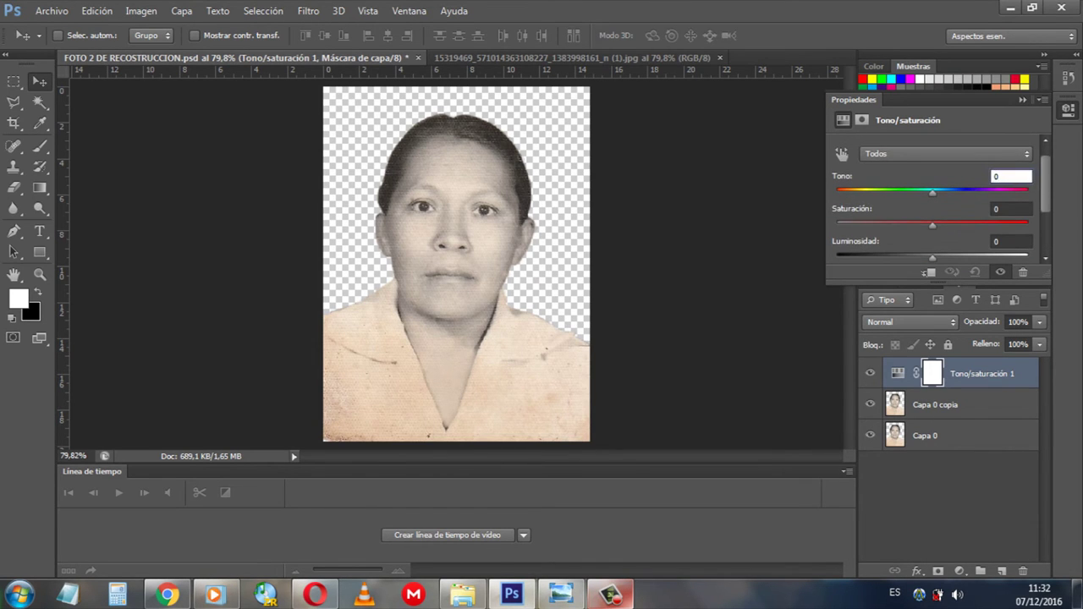
{"action": "scroll", "coordinate": [931, 203], "scroll_direction": "up", "scroll_amount": 1}
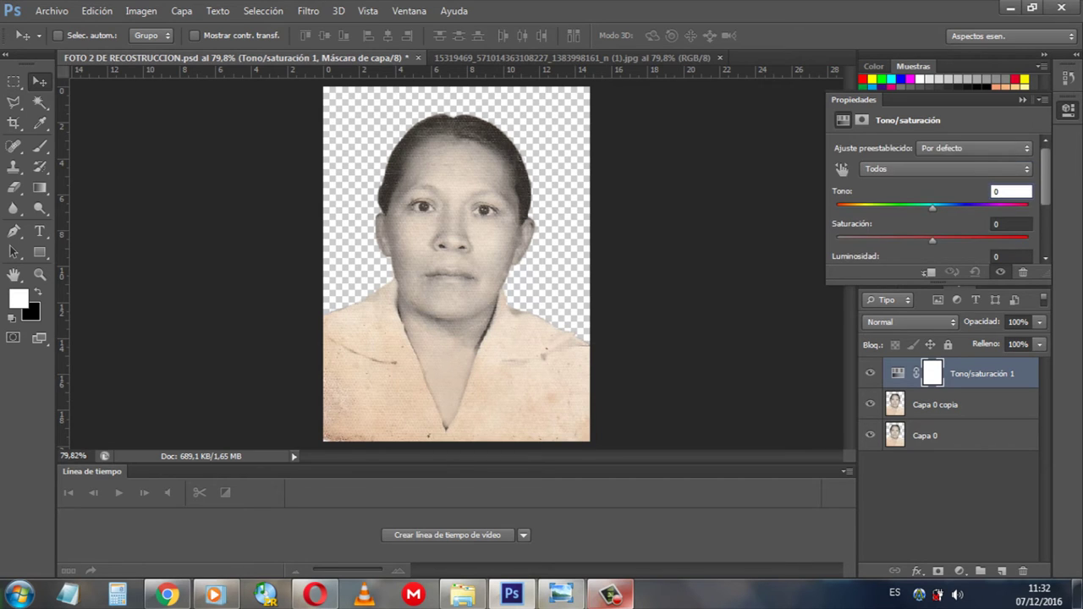
{"action": "scroll", "coordinate": [931, 203], "scroll_direction": "down", "scroll_amount": 3}
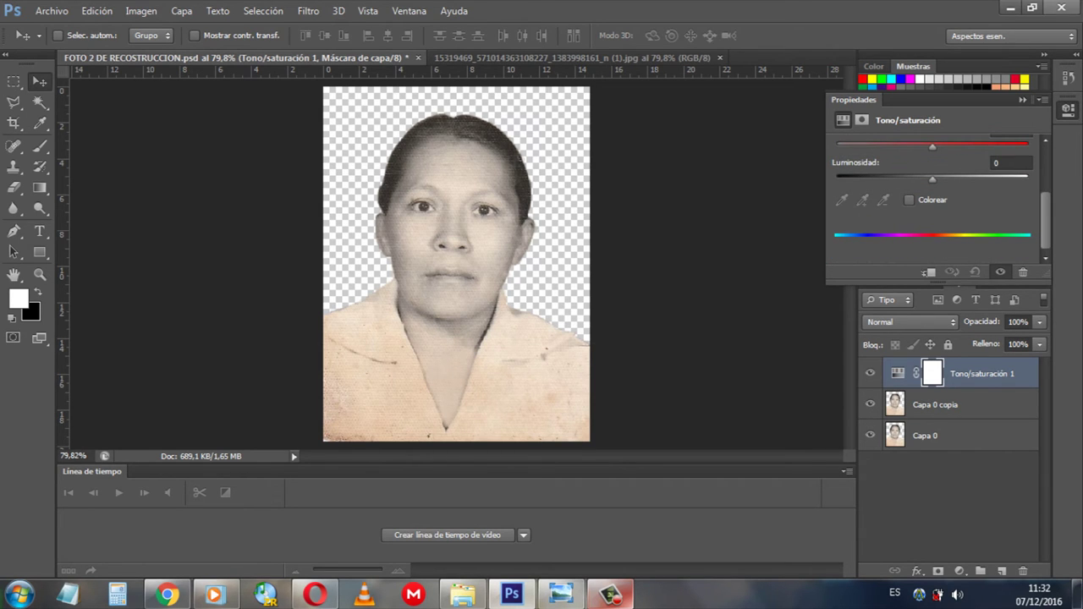
{"action": "scroll", "coordinate": [932, 203], "scroll_direction": "up", "scroll_amount": 3}
{"action": "left_click_drag", "start_coordinate": [932, 208], "coordinate": [965, 208]}
{"action": "scroll", "coordinate": [932, 203], "scroll_direction": "down", "scroll_amount": 3}
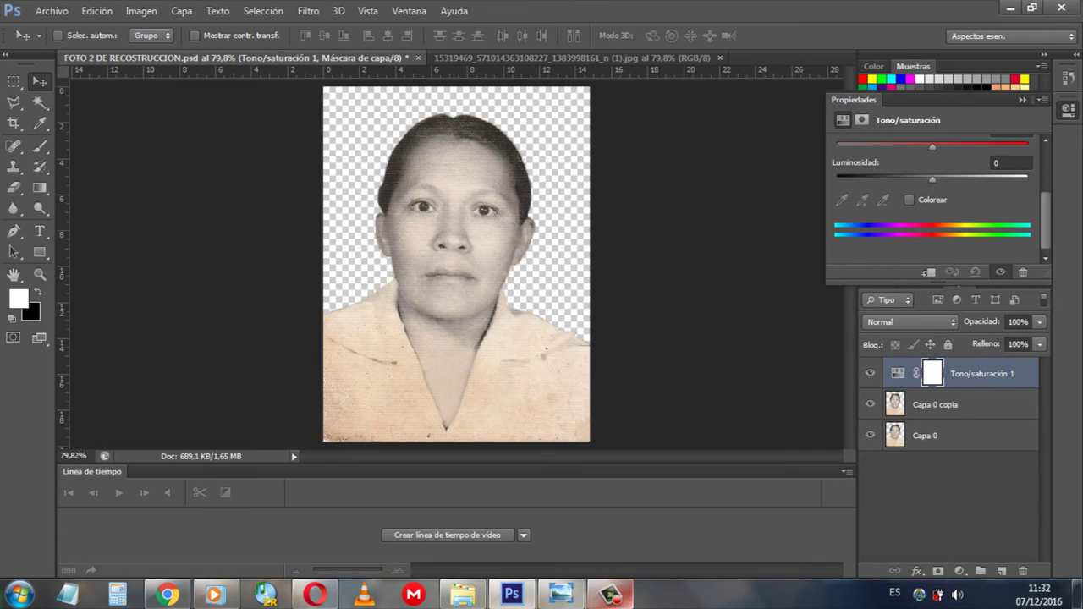
{"action": "scroll", "coordinate": [931, 203], "scroll_direction": "up", "scroll_amount": 3}
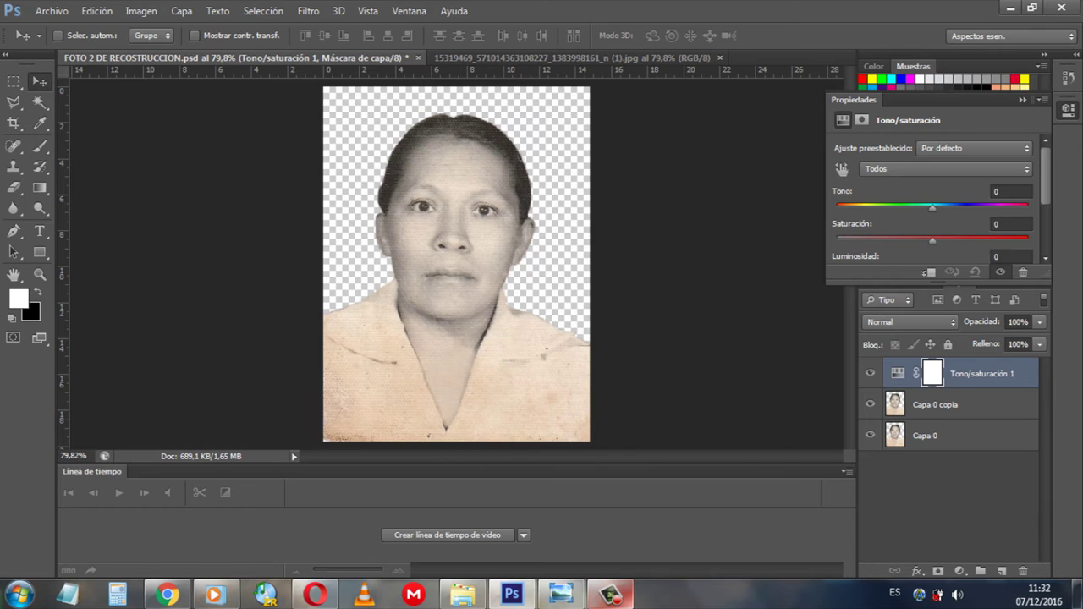
{"action": "scroll", "coordinate": [931, 203], "scroll_direction": "down", "scroll_amount": 2}
{"action": "scroll", "coordinate": [931, 203], "scroll_direction": "down", "scroll_amount": 1}
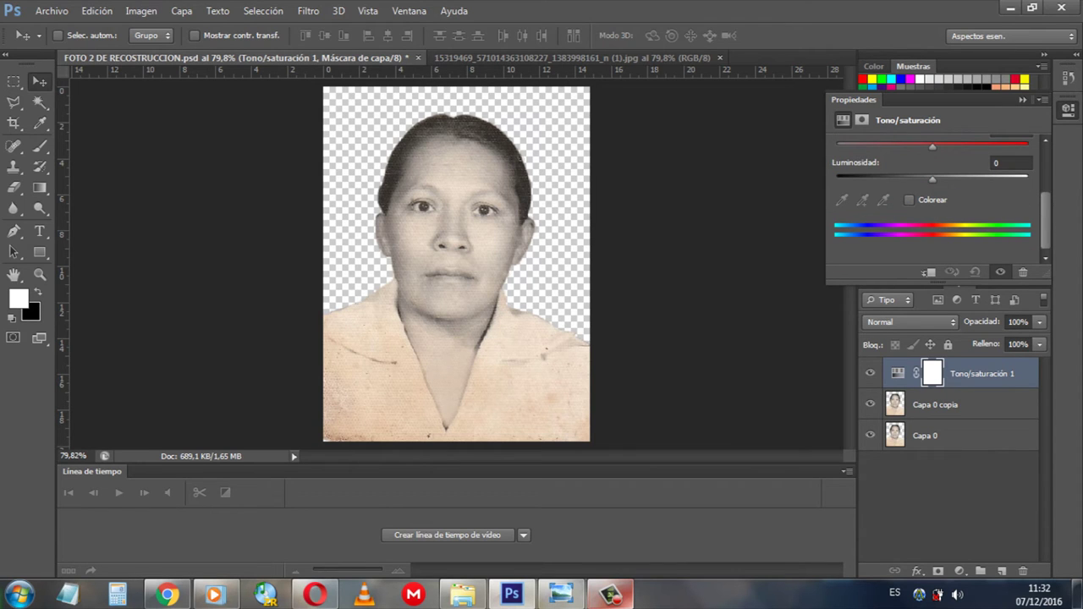
{"action": "left_click", "coordinate": [910, 199]}
Enter Tono 20, Saturación 34 and Luminosidad -3 for a warm reddish-brown tint
{"action": "scroll", "coordinate": [931, 204], "scroll_direction": "up", "scroll_amount": 1}
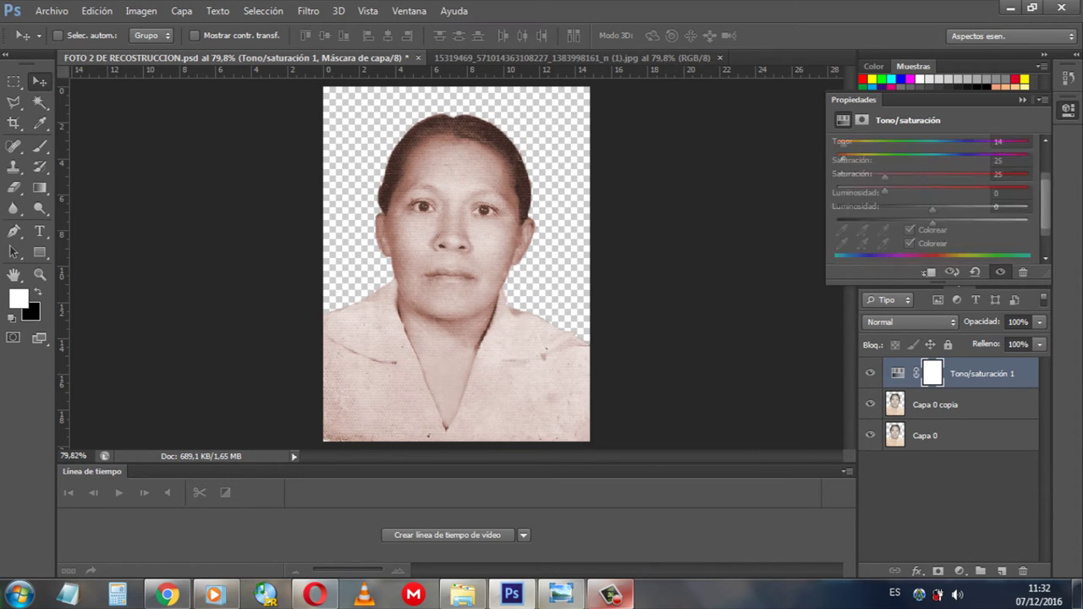
{"action": "scroll", "coordinate": [931, 203], "scroll_direction": "up", "scroll_amount": 2}
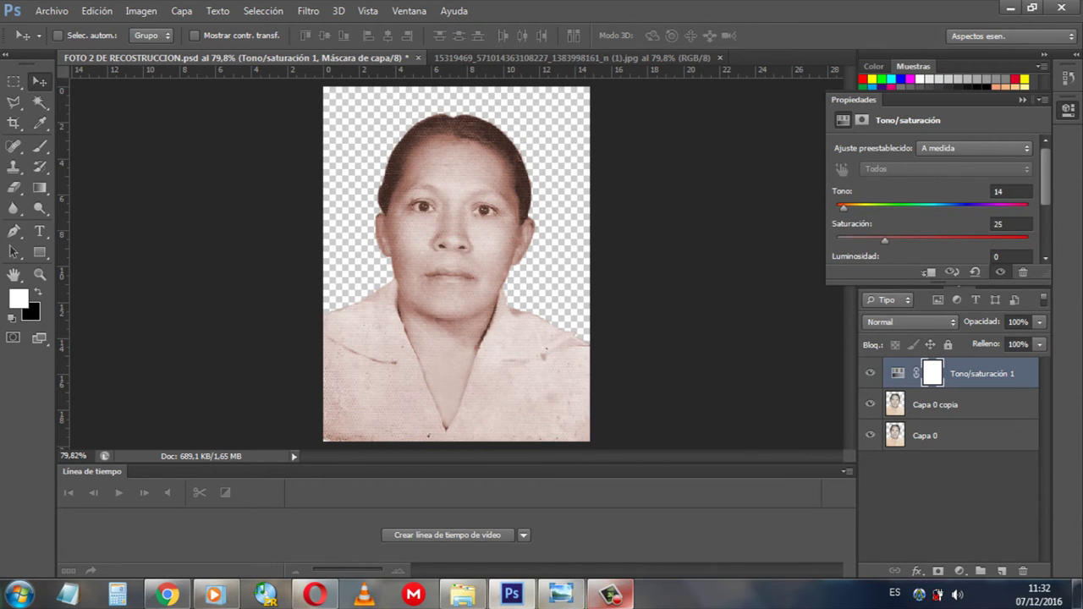
{"action": "left_click", "coordinate": [1012, 191]}
{"action": "type", "text": "20"}
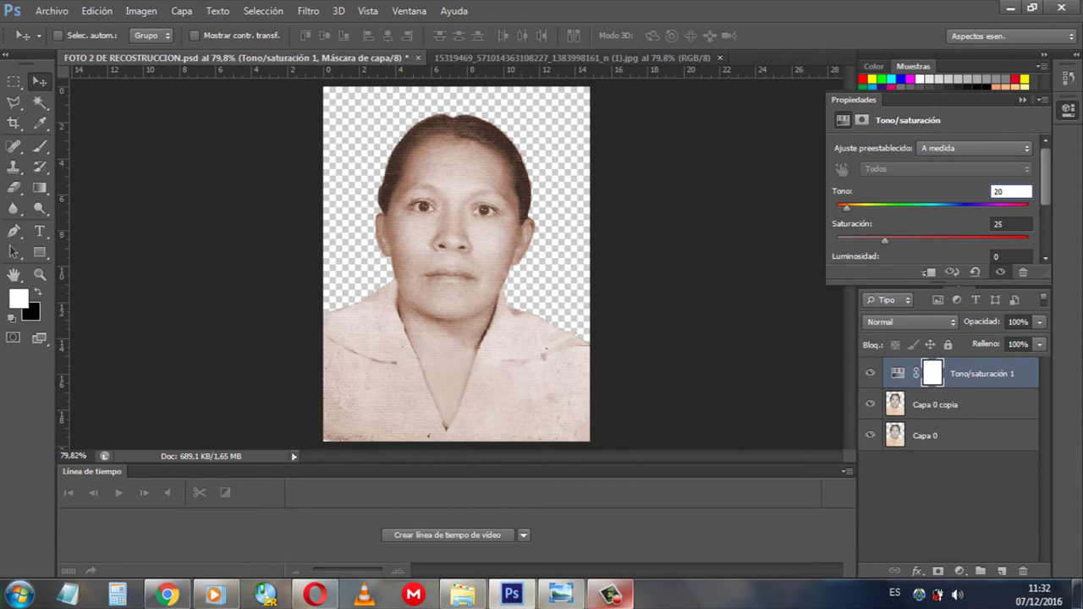
{"action": "key", "text": "Tab"}
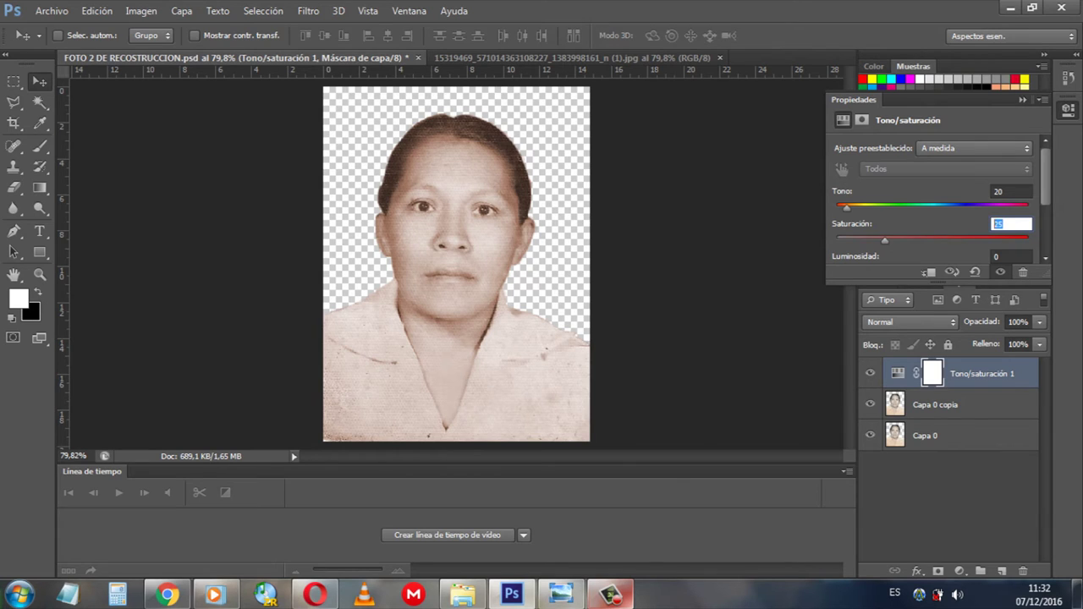
{"action": "type", "text": "34"}
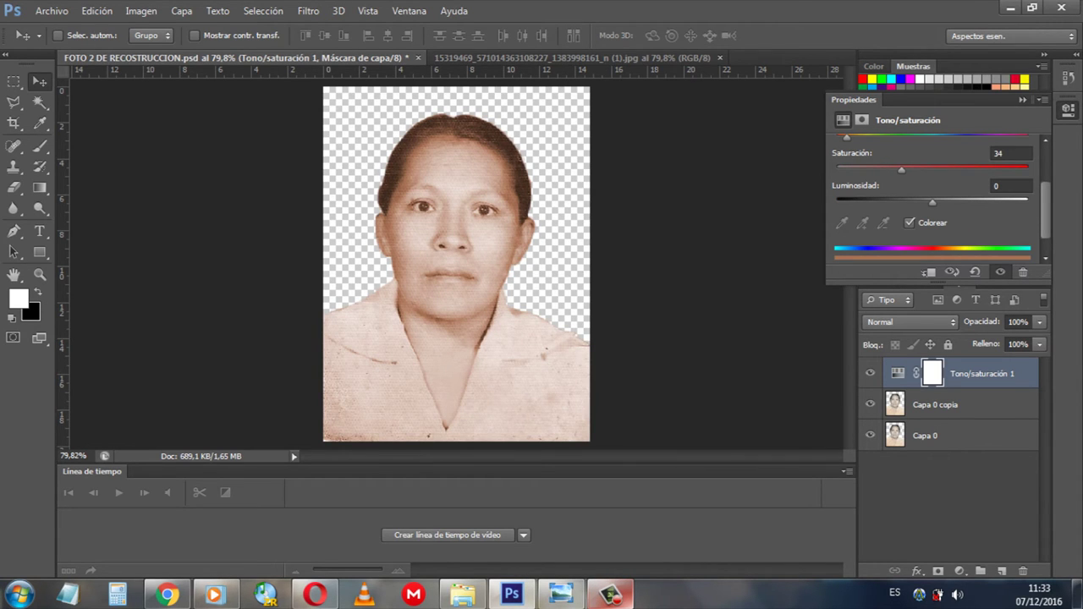
{"action": "type", "text": "-4"}
{"action": "key", "text": "Up"}
{"action": "scroll", "coordinate": [939, 197], "scroll_direction": "down", "scroll_amount": 1}
{"action": "scroll", "coordinate": [940, 197], "scroll_direction": "down", "scroll_amount": 1}
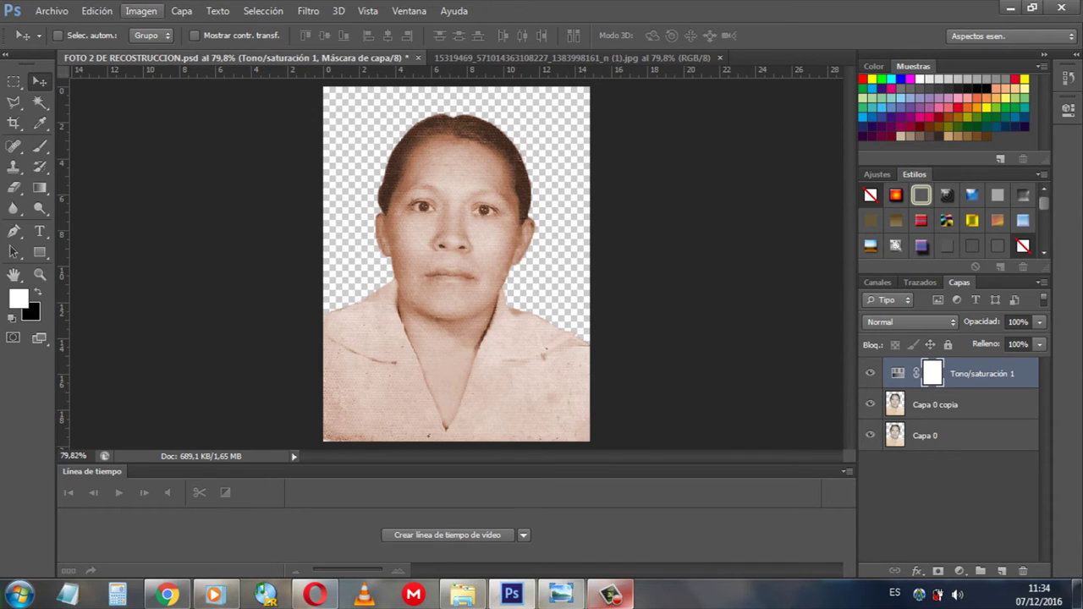
Invert the Tono/saturación 1 layer mask to solid black, keeping the mask targeted
{"action": "key", "text": "alt+i"}
{"action": "key", "text": "Down"}
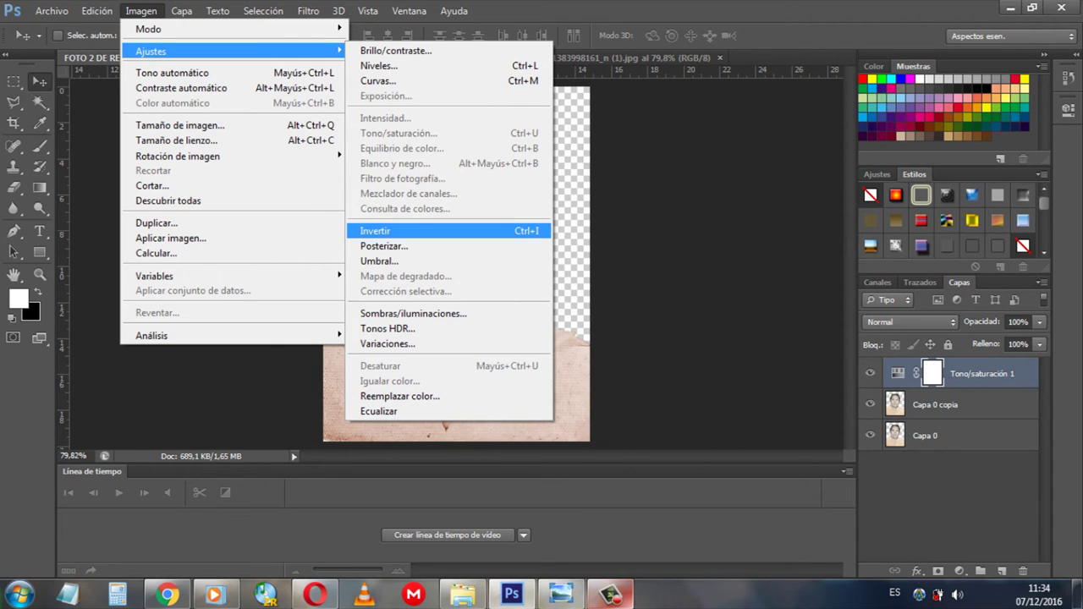
{"action": "key", "text": "Return"}
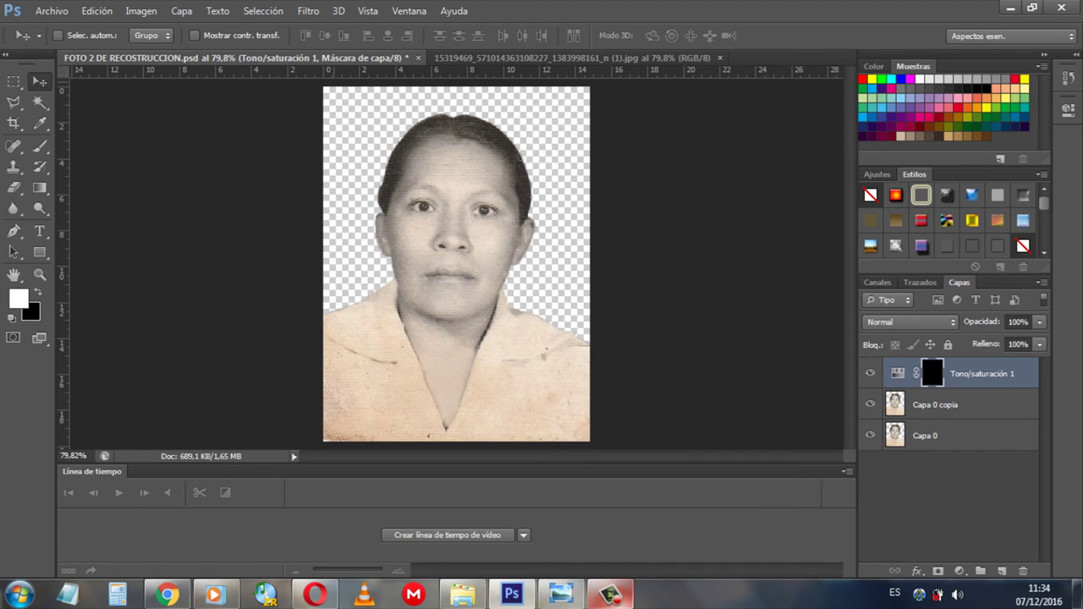
{"action": "key", "text": "ctrl+2"}
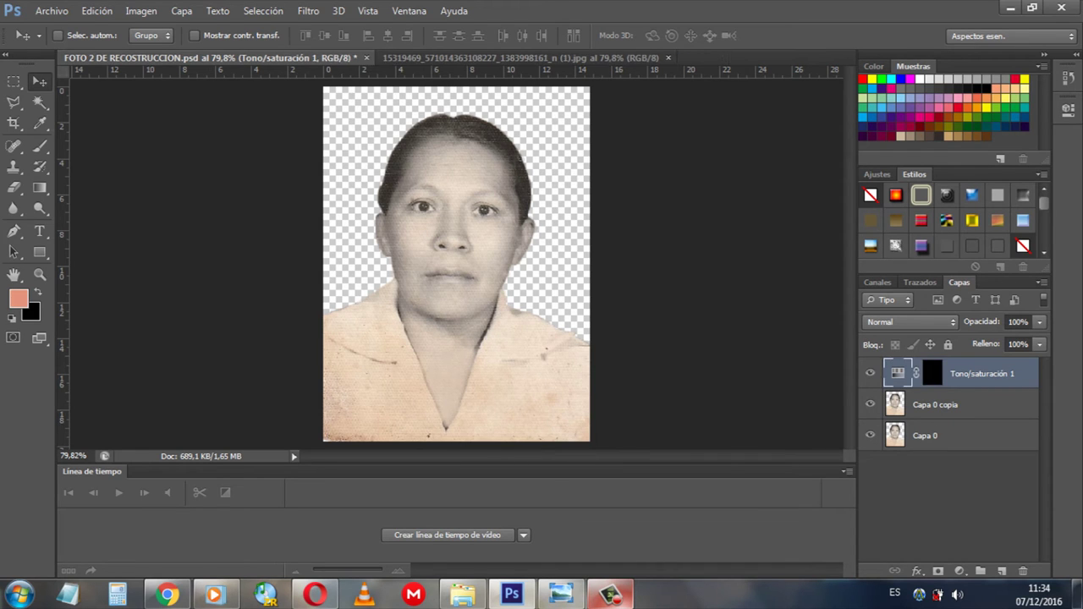
{"action": "key", "text": "ctrl+backslash"}
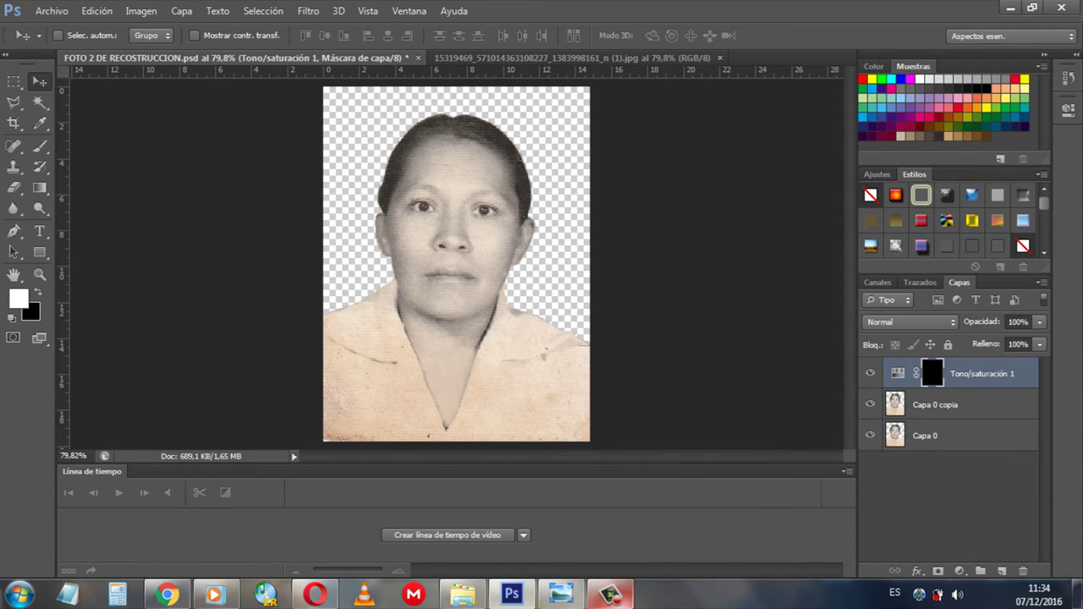
Marquee-zoom to 200% on the woman's face and scroll to frame it
{"action": "left_click", "coordinate": [39, 274]}
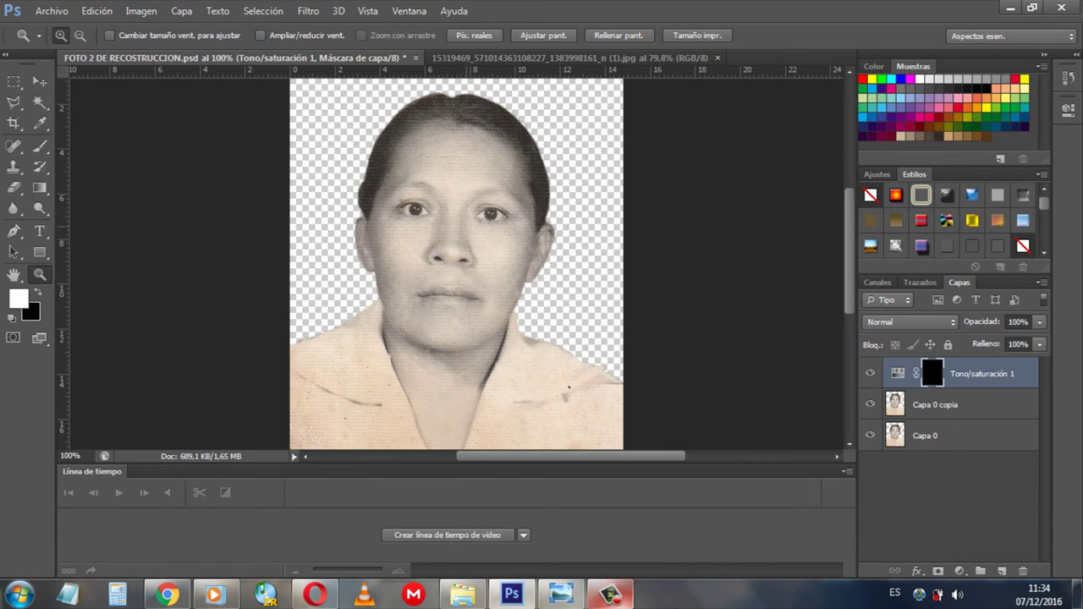
{"action": "left_click_drag", "start_coordinate": [321, 78], "coordinate": [574, 322]}
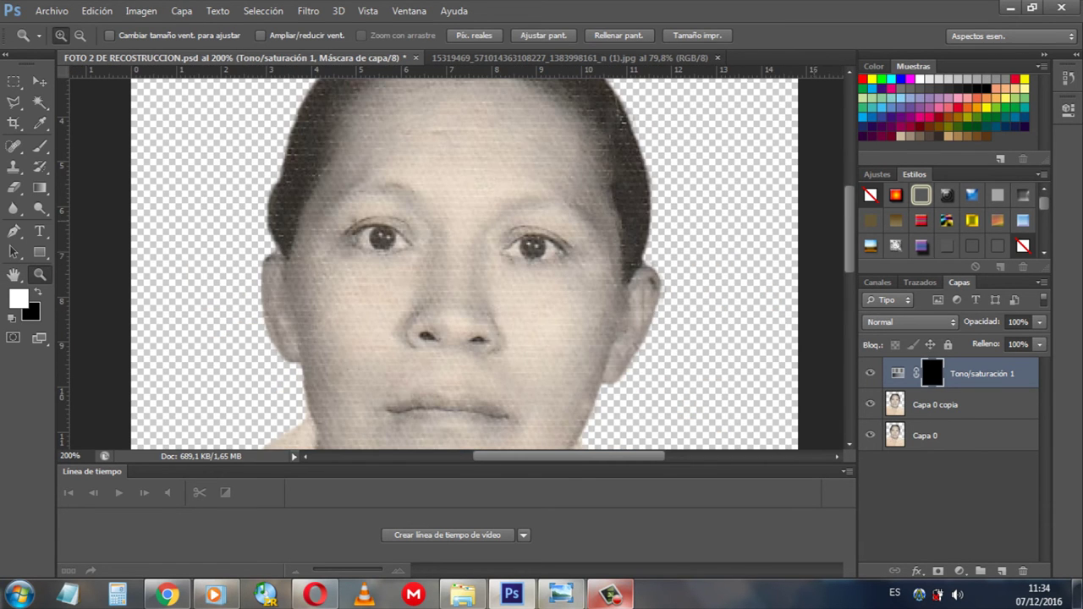
{"action": "scroll", "coordinate": [464, 262], "scroll_direction": "up", "scroll_amount": 3}
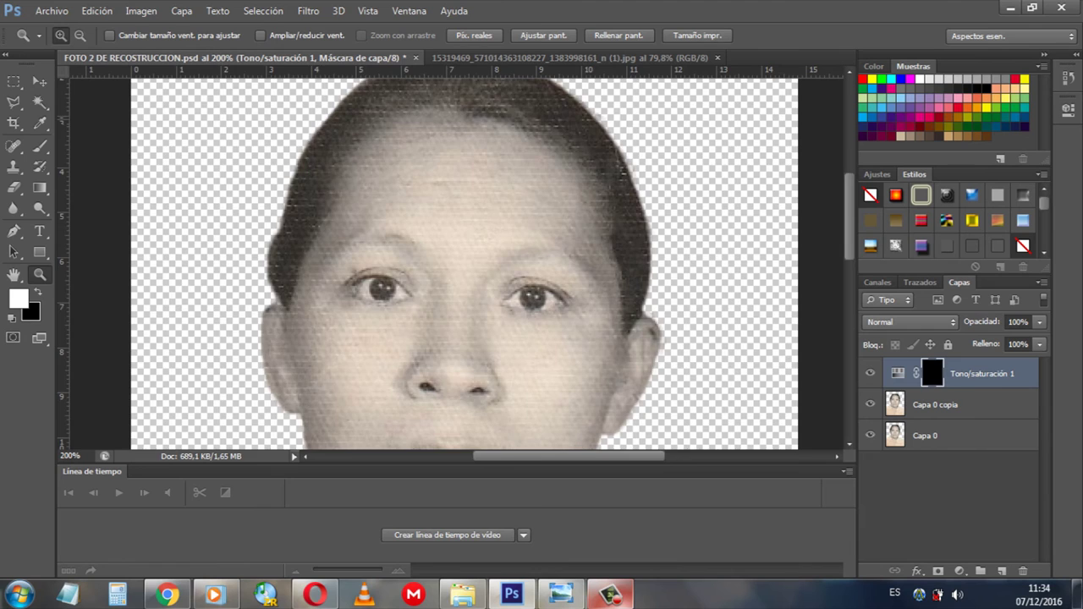
{"action": "scroll", "coordinate": [464, 263], "scroll_direction": "down", "scroll_amount": 5}
{"action": "scroll", "coordinate": [463, 262], "scroll_direction": "down", "scroll_amount": 2}
{"action": "scroll", "coordinate": [463, 262], "scroll_direction": "down", "scroll_amount": 2}
{"action": "scroll", "coordinate": [464, 263], "scroll_direction": "down", "scroll_amount": 1}
{"action": "scroll", "coordinate": [464, 263], "scroll_direction": "up", "scroll_amount": 4}
{"action": "scroll", "coordinate": [464, 263], "scroll_direction": "up", "scroll_amount": 6}
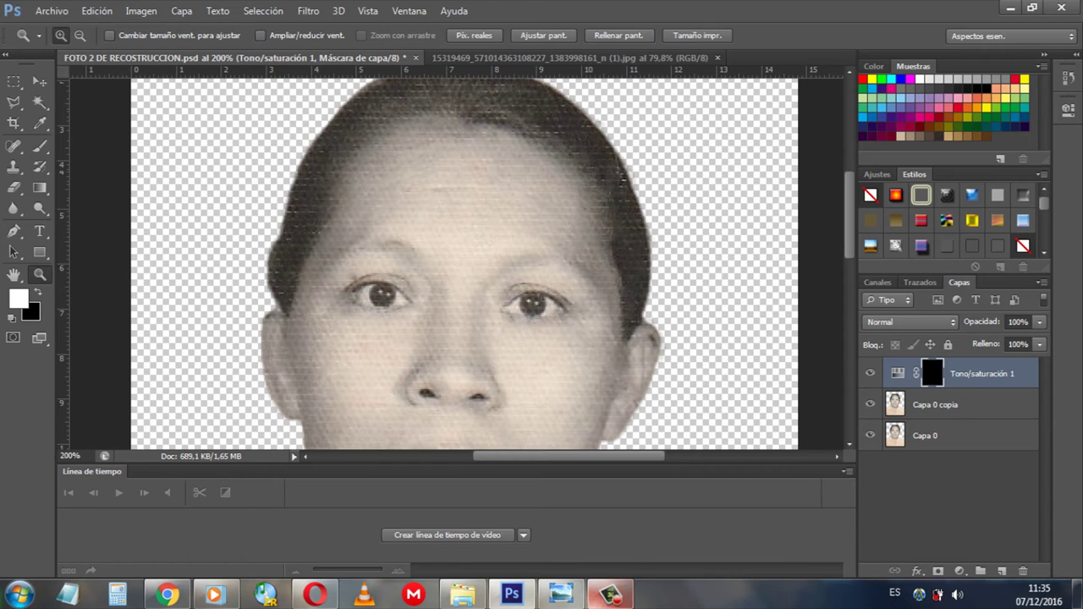
Select the Brush tool and set the soft brush size to 26 px
{"action": "key", "text": "b"}
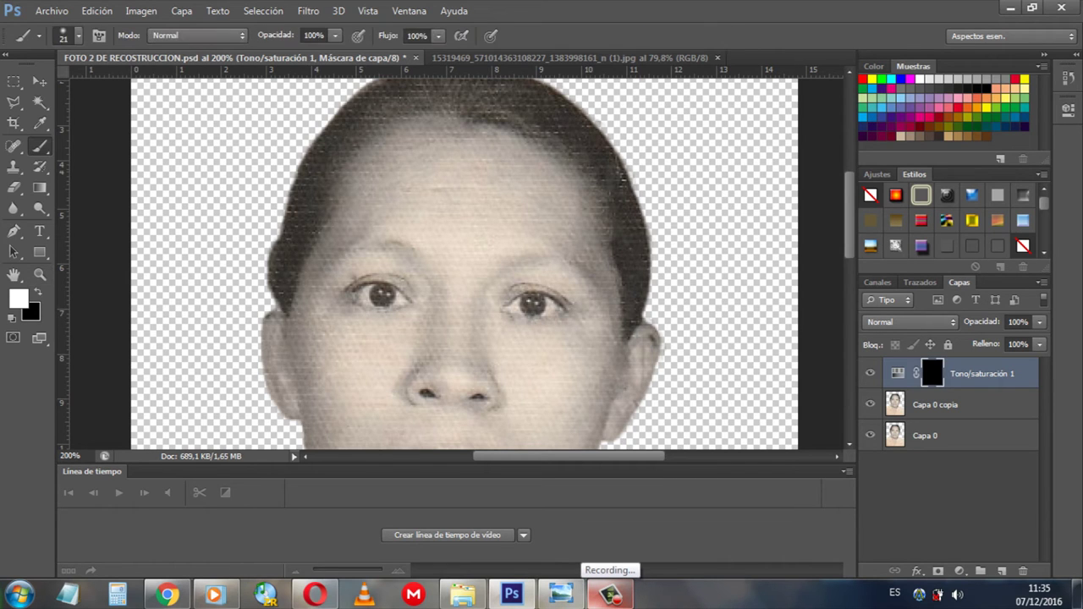
{"action": "right_click", "coordinate": [39, 146]}
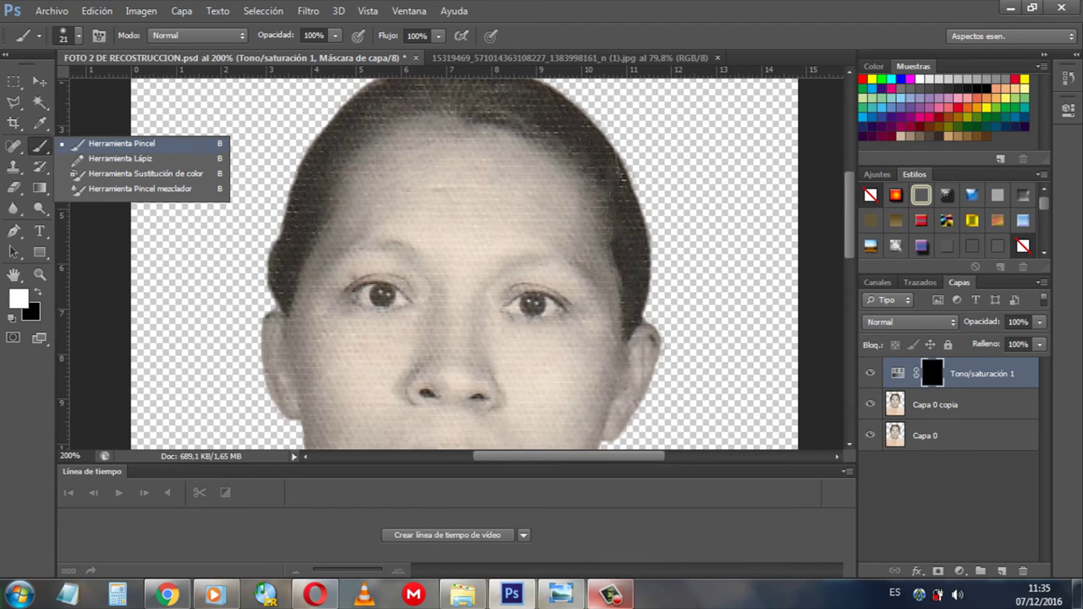
{"action": "left_click", "coordinate": [121, 143]}
{"action": "right_click", "coordinate": [414, 198]}
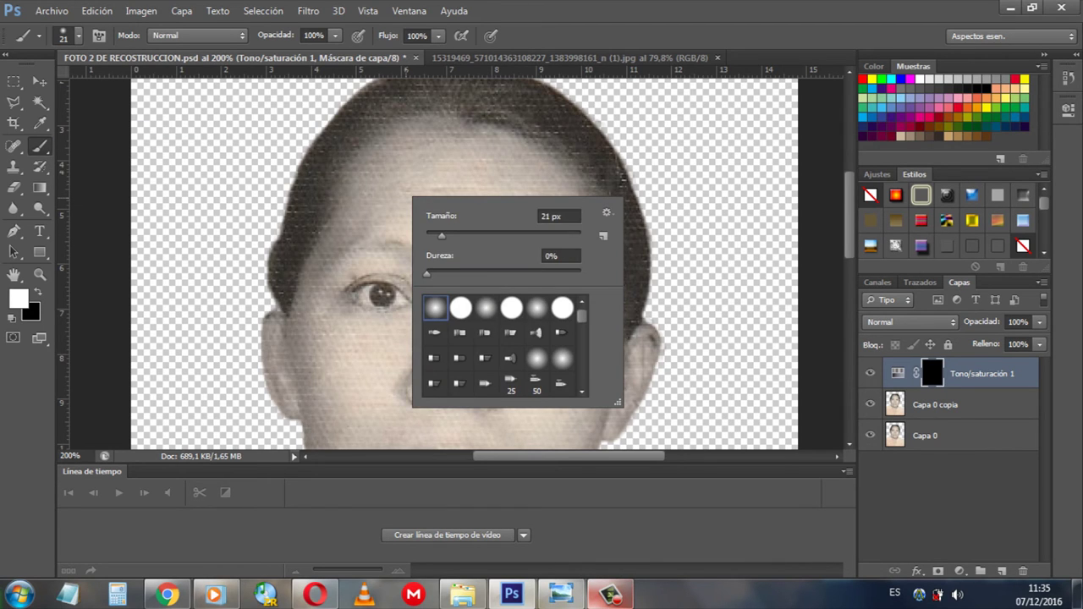
{"action": "key", "text": "Up"}
{"action": "key", "text": "Up"}
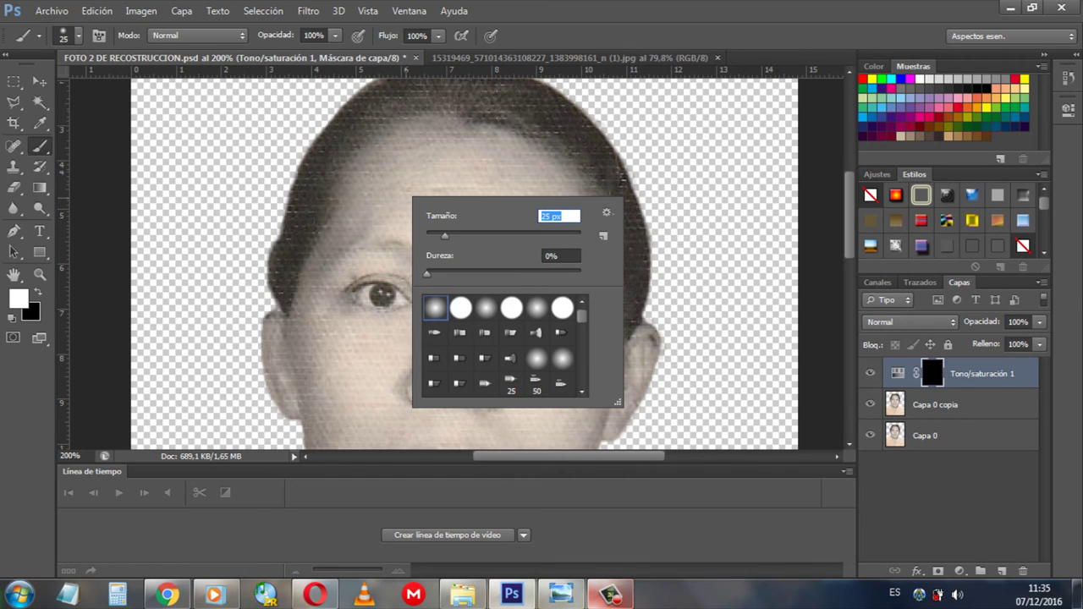
{"action": "key", "text": "Up"}
{"action": "key", "text": "Return"}
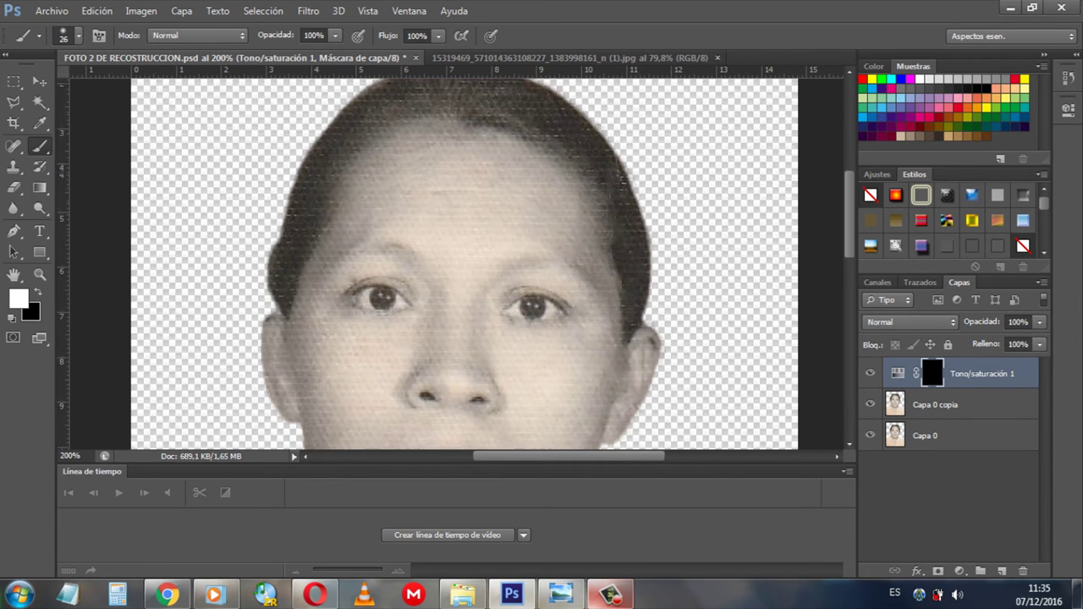
Paint white across the forehead on the Tono/saturación 1 mask to bring back the tint
{"action": "left_click_drag", "start_coordinate": [440, 193], "coordinate": [507, 199]}
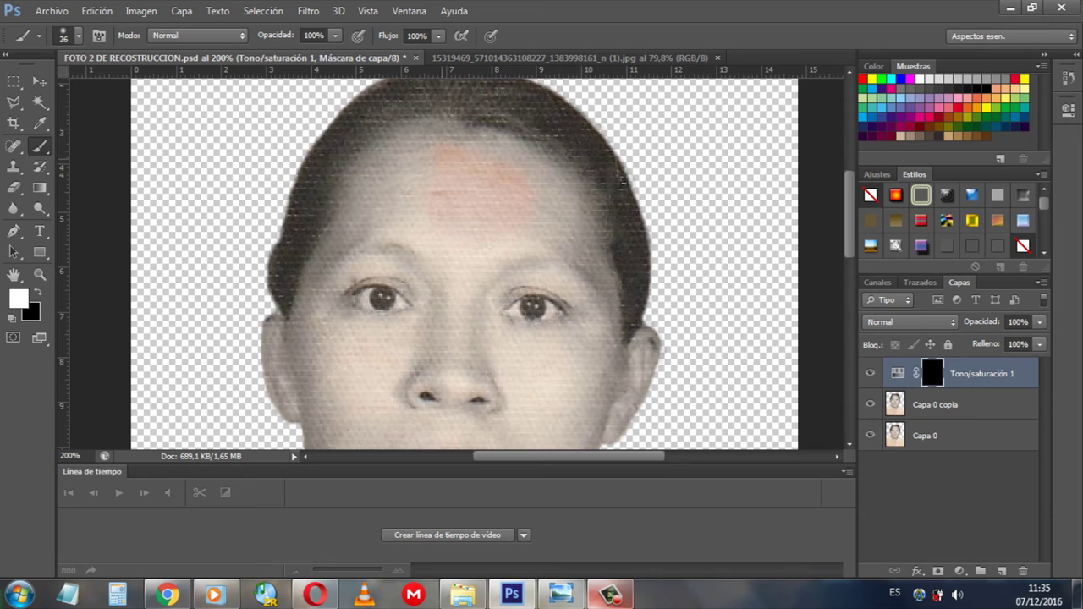
{"action": "left_click_drag", "start_coordinate": [421, 162], "coordinate": [495, 166]}
{"action": "left_click_drag", "start_coordinate": [373, 200], "coordinate": [373, 179]}
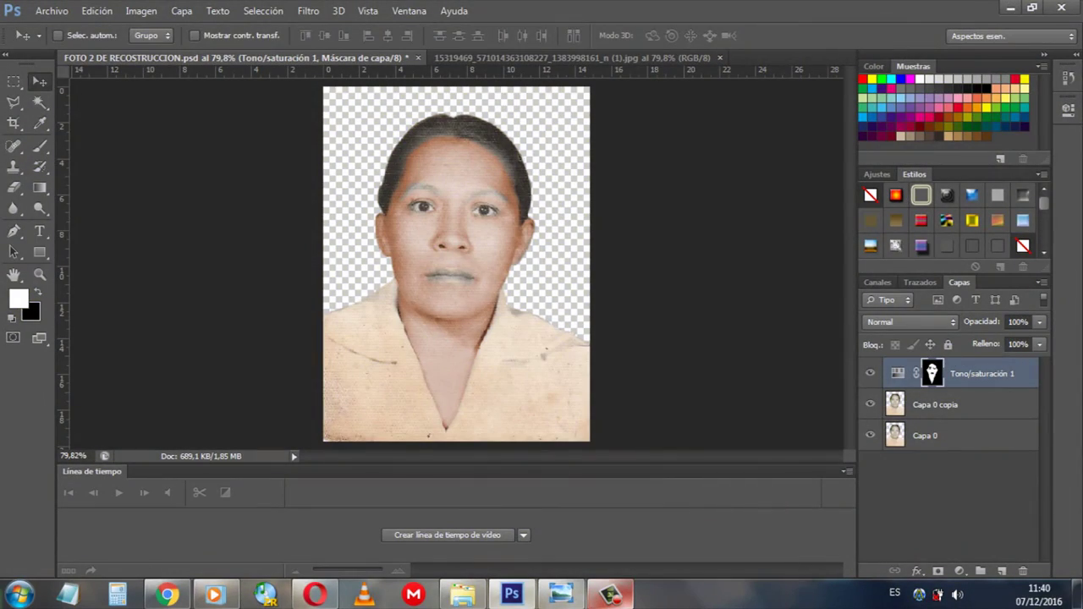
{"action": "key", "text": "z"}
{"action": "left_click_drag", "start_coordinate": [423, 110], "coordinate": [609, 315]}
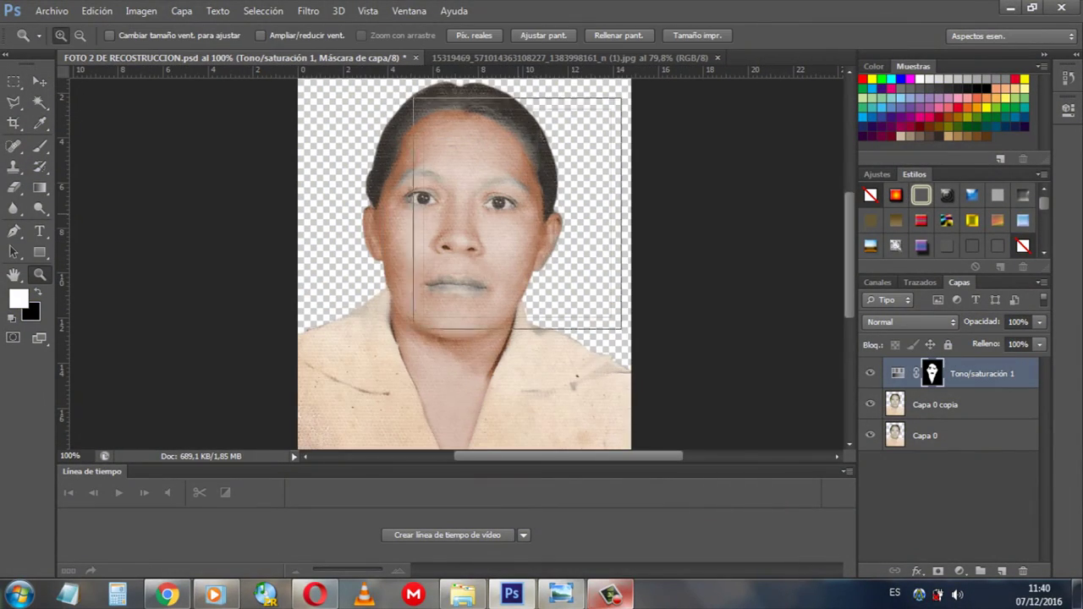
{"action": "right_click", "coordinate": [449, 193]}
{"action": "left_click", "coordinate": [514, 200]}
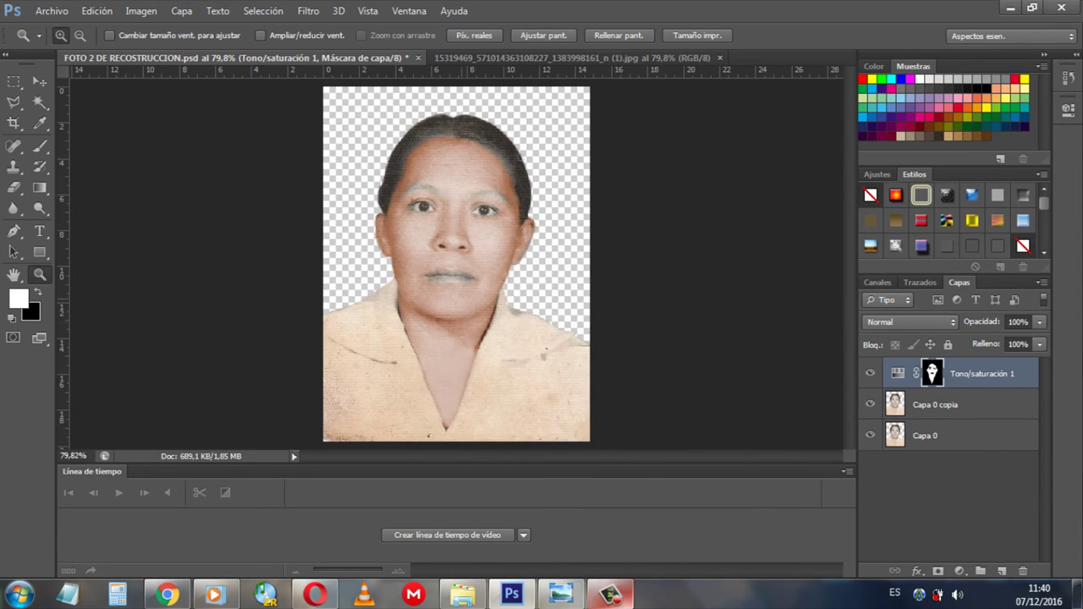
{"action": "left_click", "coordinate": [440, 169]}
{"action": "left_click_drag", "start_coordinate": [318, 79], "coordinate": [568, 336]}
{"action": "right_click", "coordinate": [465, 205]}
{"action": "left_click", "coordinate": [507, 215]}
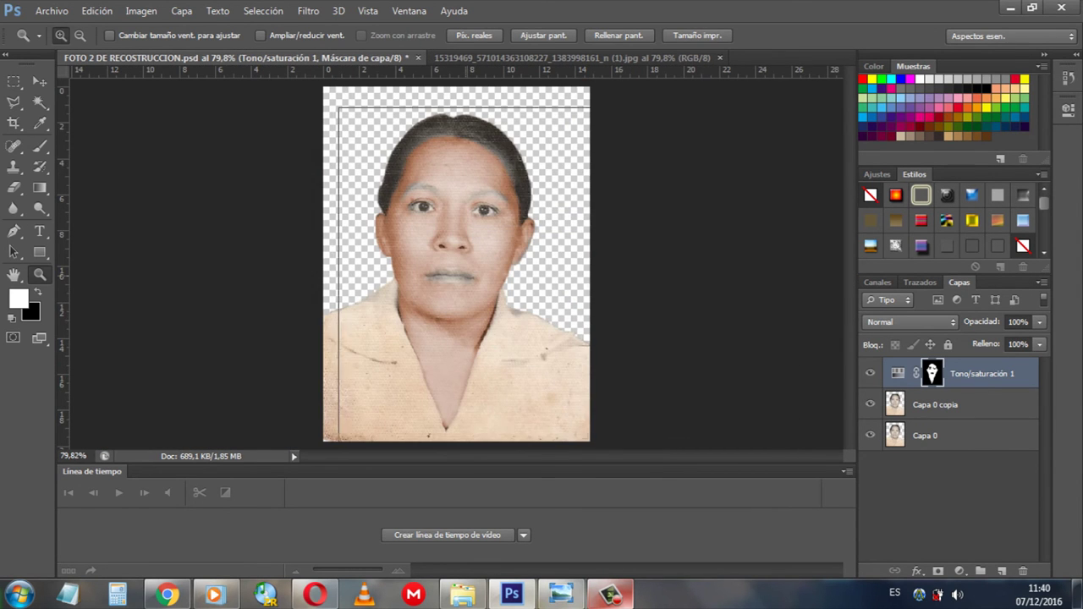
{"action": "key", "text": "ctrl+plus"}
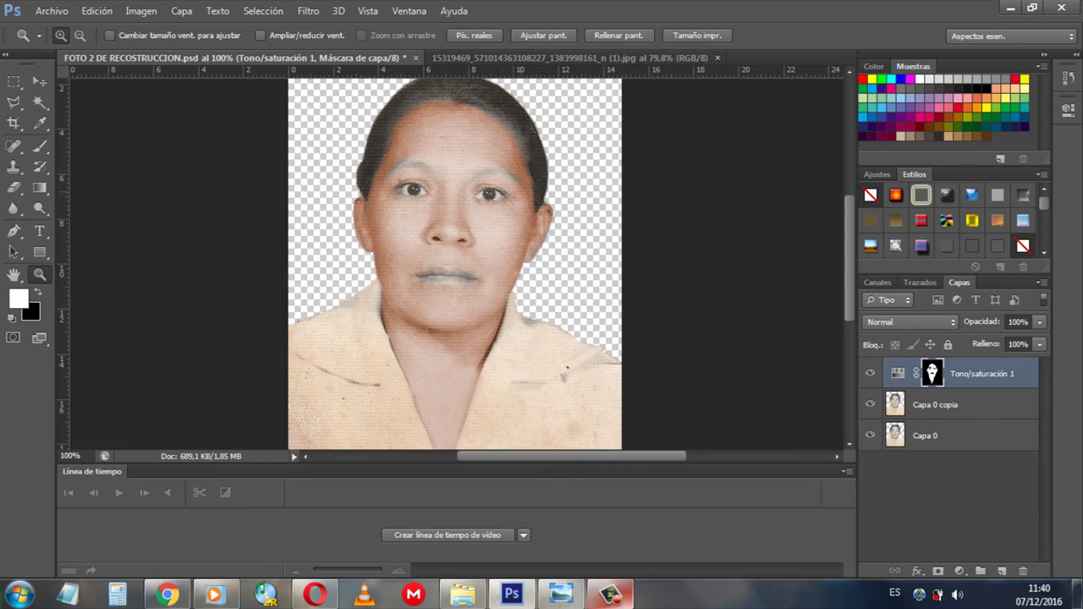
{"action": "key", "text": "ctrl+plus"}
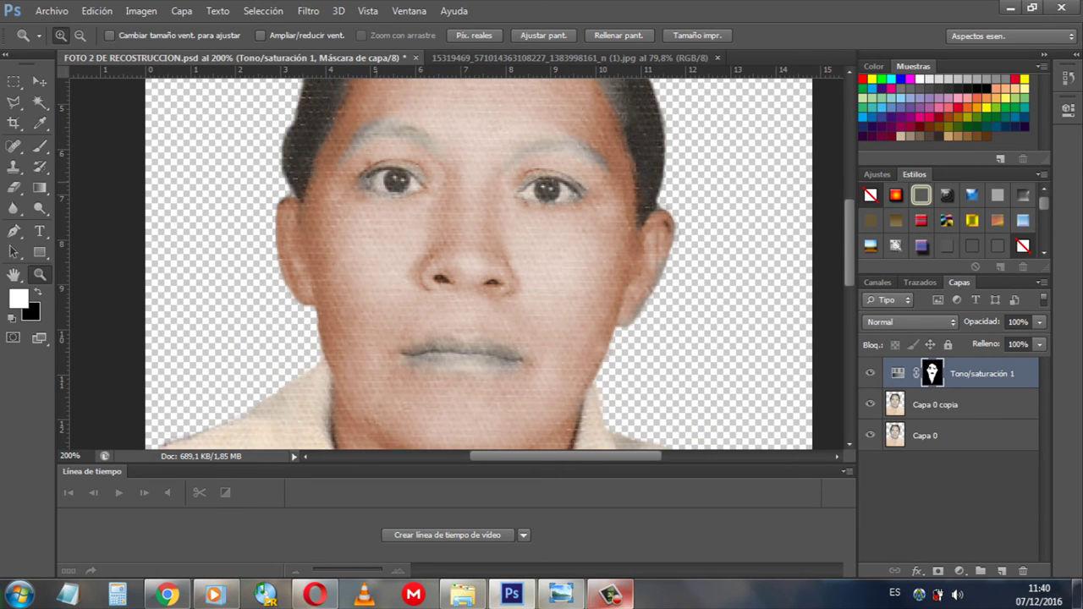
{"action": "right_click", "coordinate": [558, 188]}
{"action": "left_click", "coordinate": [593, 196]}
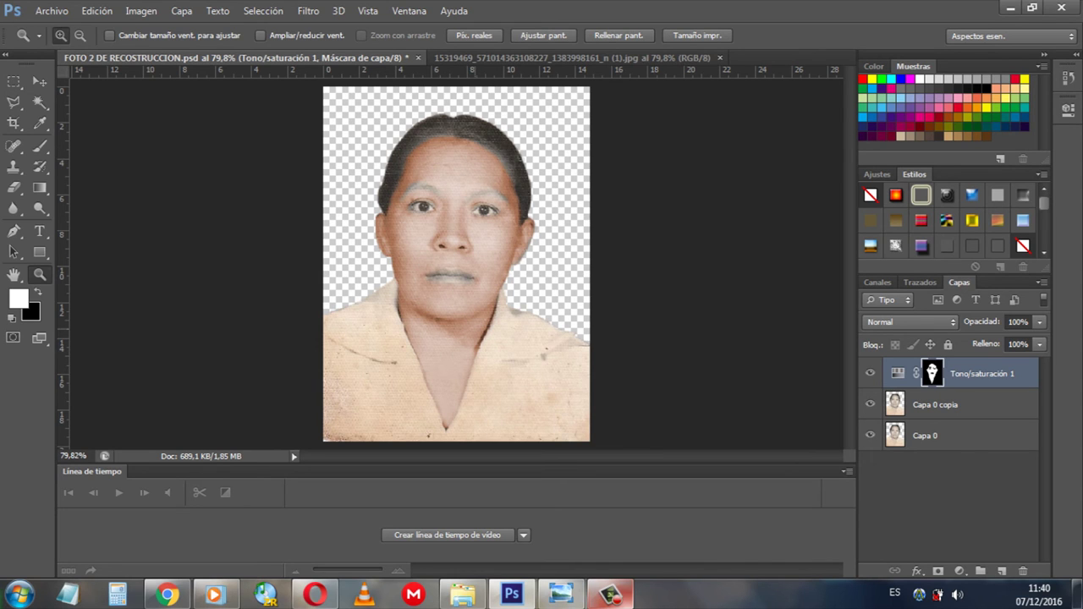
{"action": "right_click", "coordinate": [462, 252]}
{"action": "key", "text": "Escape"}
{"action": "left_click", "coordinate": [462, 239]}
{"action": "right_click", "coordinate": [469, 225]}
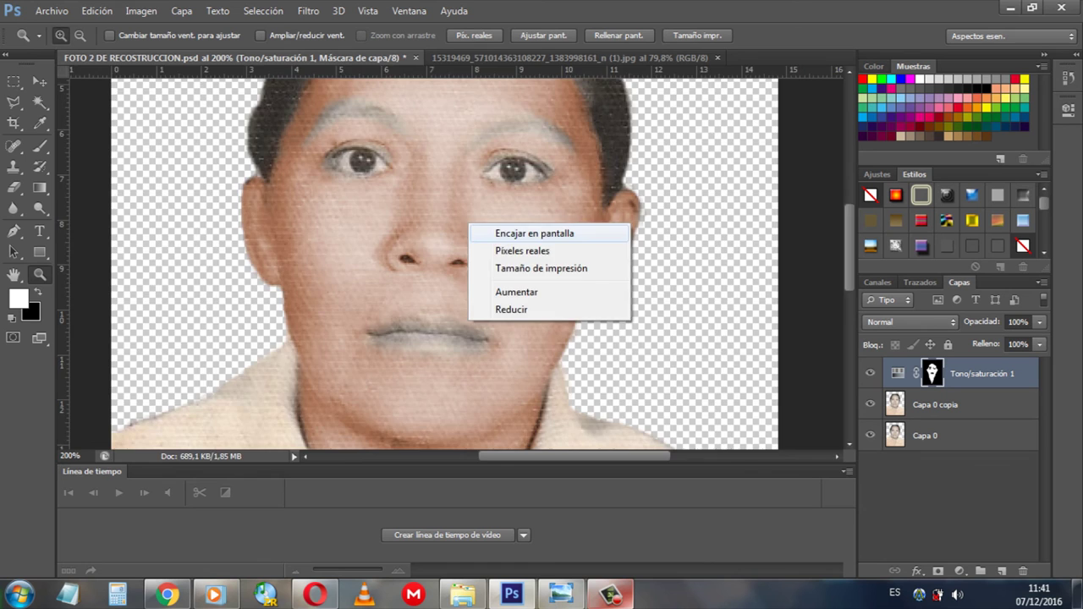
{"action": "left_click", "coordinate": [534, 234]}
{"action": "left_click", "coordinate": [474, 201]}
{"action": "right_click", "coordinate": [474, 200]}
{"action": "left_click", "coordinate": [528, 224]}
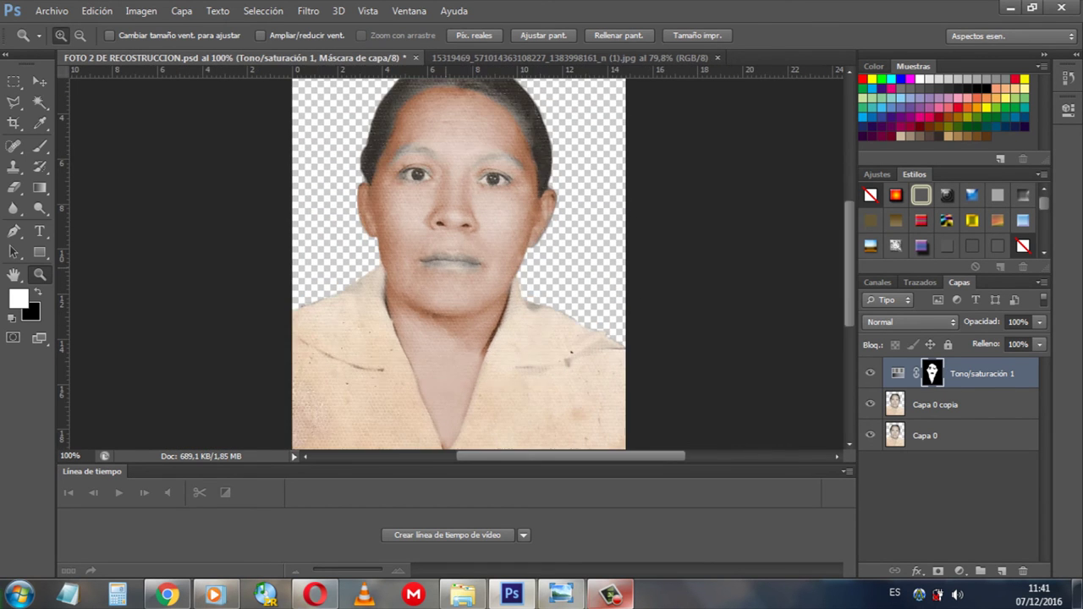
{"action": "left_click", "coordinate": [478, 237]}
{"action": "right_click", "coordinate": [476, 230]}
{"action": "left_click", "coordinate": [516, 240]}
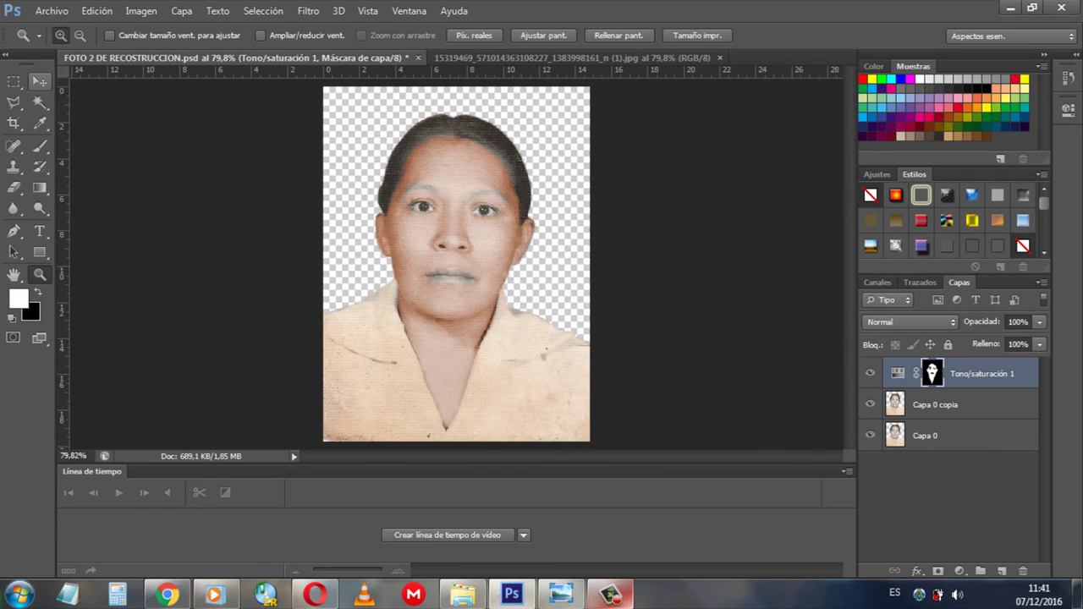
With the Move tool (V), select the Tono/saturación 1 layer mask and open the Capa menu
{"action": "key", "text": "v"}
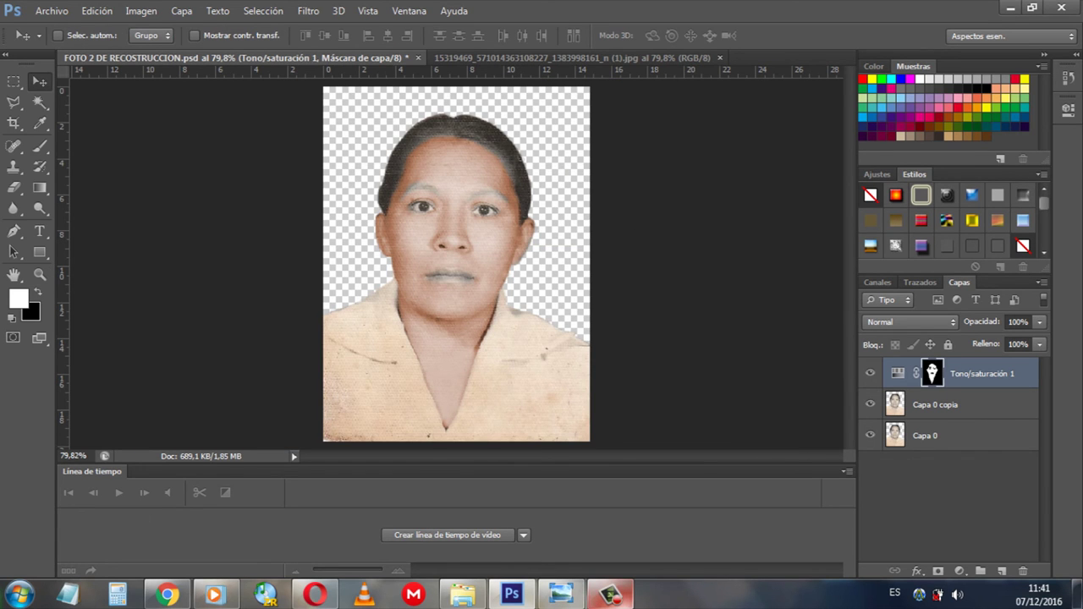
{"action": "left_click", "coordinate": [948, 508]}
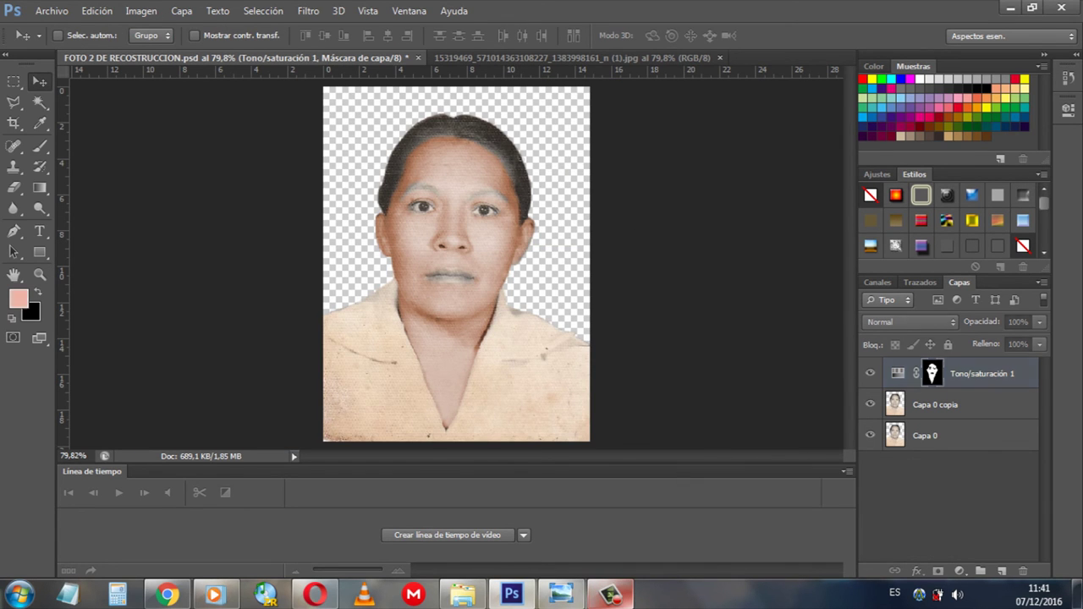
{"action": "left_click", "coordinate": [932, 373]}
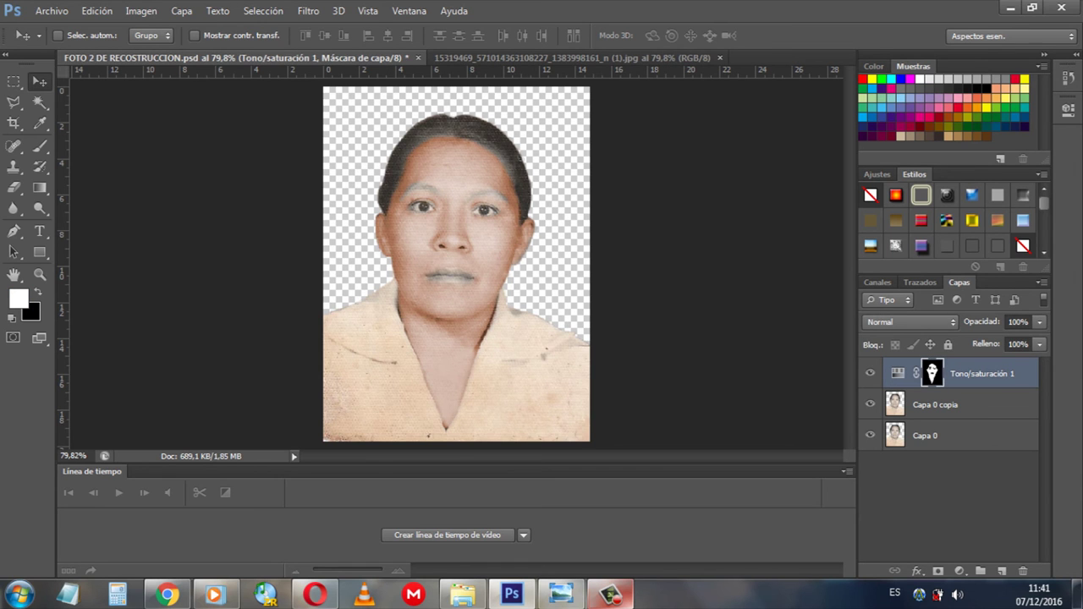
{"action": "left_click", "coordinate": [181, 10]}
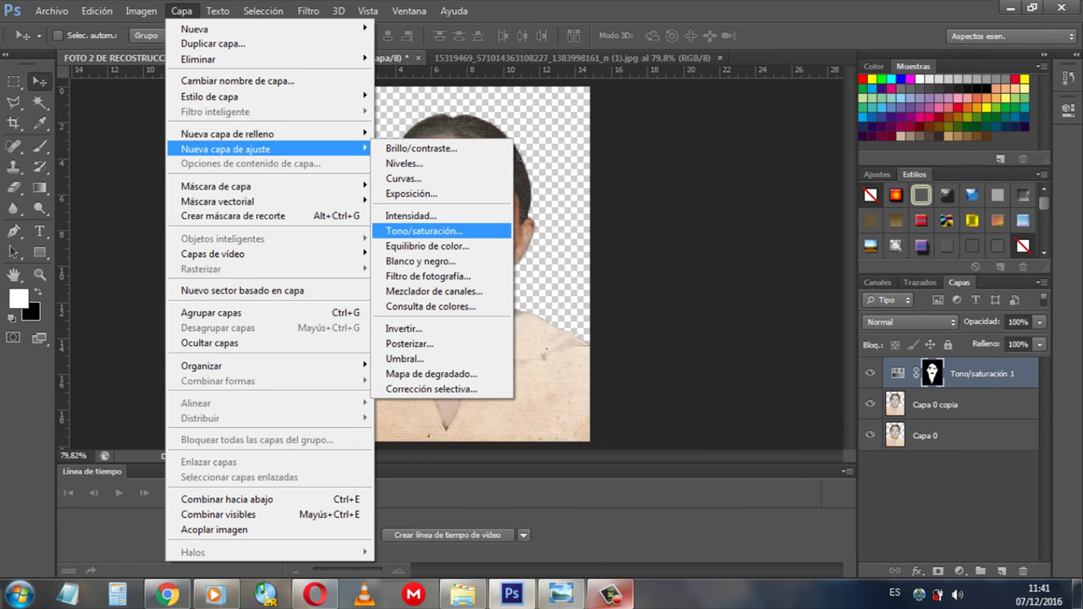
Add a new Tono/saturación 2 adjustment layer above Tono/saturación 1 with default settings
{"action": "left_click", "coordinate": [424, 232]}
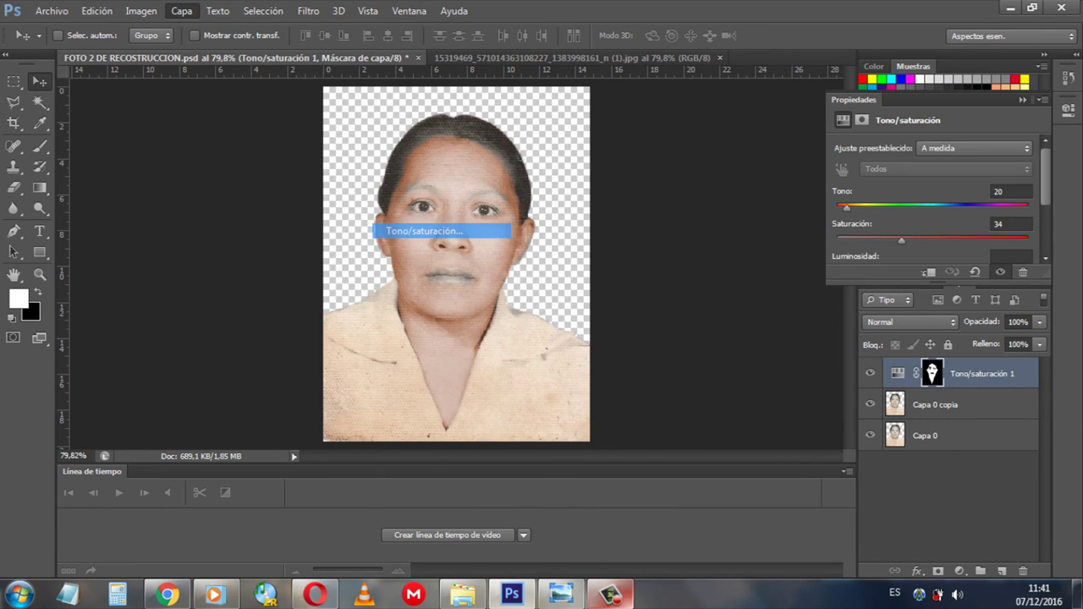
{"action": "key", "text": "Return"}
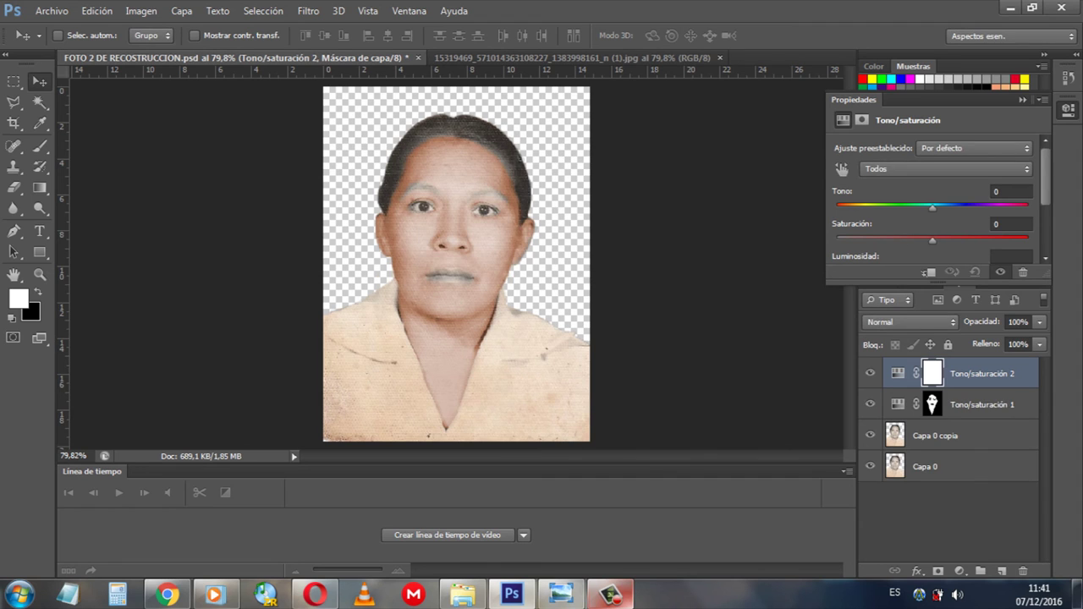
{"action": "scroll", "coordinate": [931, 195], "scroll_direction": "down", "scroll_amount": 1}
{"action": "scroll", "coordinate": [931, 195], "scroll_direction": "down", "scroll_amount": 1}
{"action": "scroll", "coordinate": [931, 194], "scroll_direction": "up", "scroll_amount": 2}
{"action": "scroll", "coordinate": [931, 195], "scroll_direction": "down", "scroll_amount": 2}
{"action": "scroll", "coordinate": [931, 195], "scroll_direction": "up", "scroll_amount": 2}
{"action": "scroll", "coordinate": [931, 194], "scroll_direction": "down", "scroll_amount": 2}
{"action": "scroll", "coordinate": [932, 195], "scroll_direction": "up", "scroll_amount": 2}
{"action": "scroll", "coordinate": [931, 195], "scroll_direction": "down", "scroll_amount": 2}
{"action": "scroll", "coordinate": [931, 194], "scroll_direction": "down", "scroll_amount": 1}
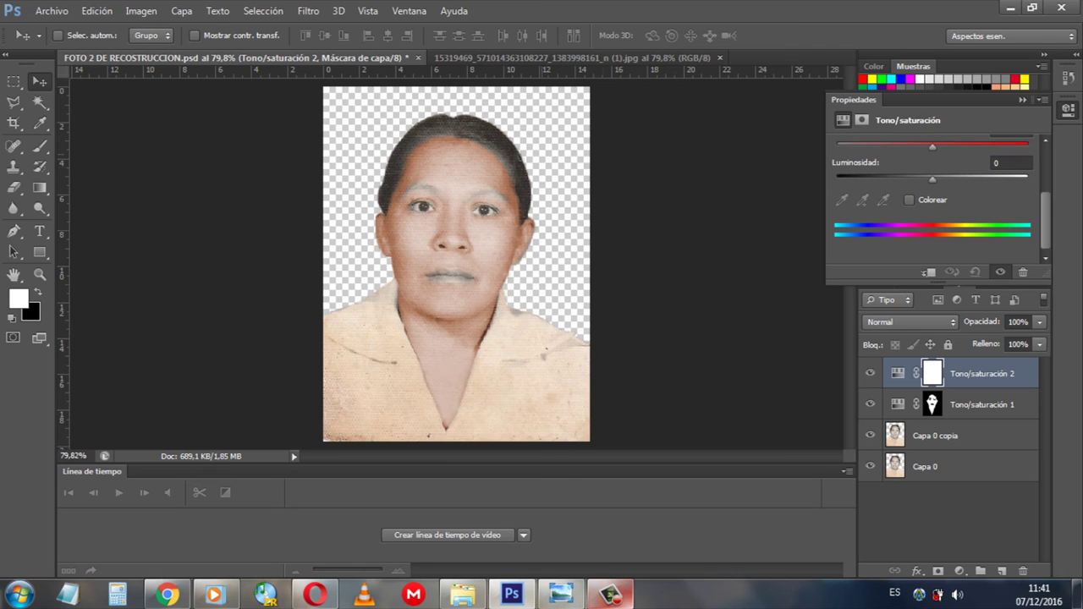
{"action": "scroll", "coordinate": [931, 194], "scroll_direction": "up", "scroll_amount": 1}
{"action": "scroll", "coordinate": [931, 195], "scroll_direction": "down", "scroll_amount": 1}
{"action": "left_click", "coordinate": [609, 595]}
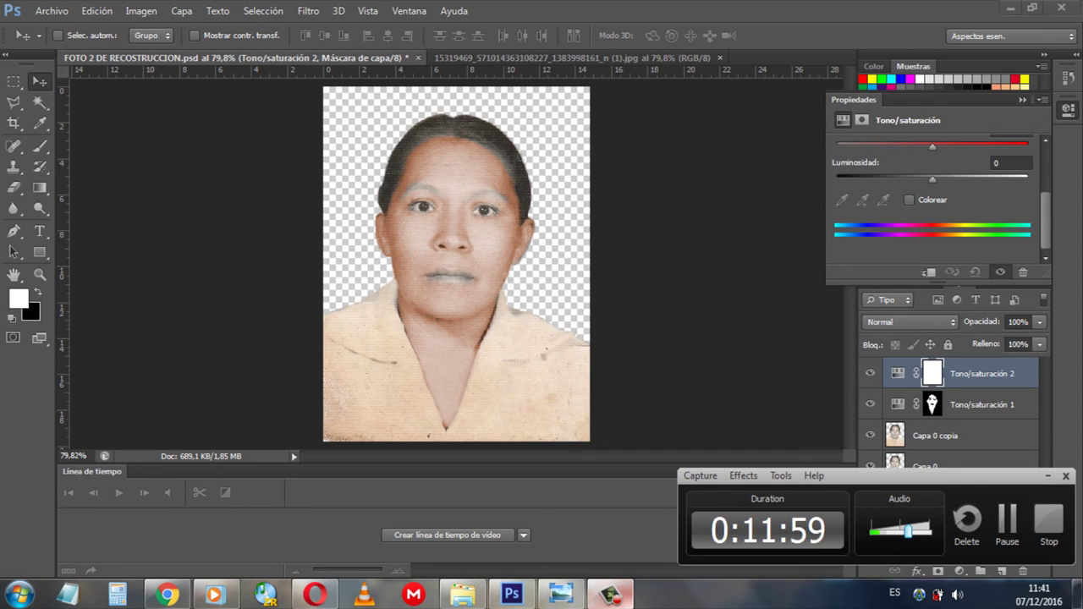
Enable Colorize on Tono/saturación 2 and darken the tint to lightness -64
{"action": "left_click", "coordinate": [910, 199]}
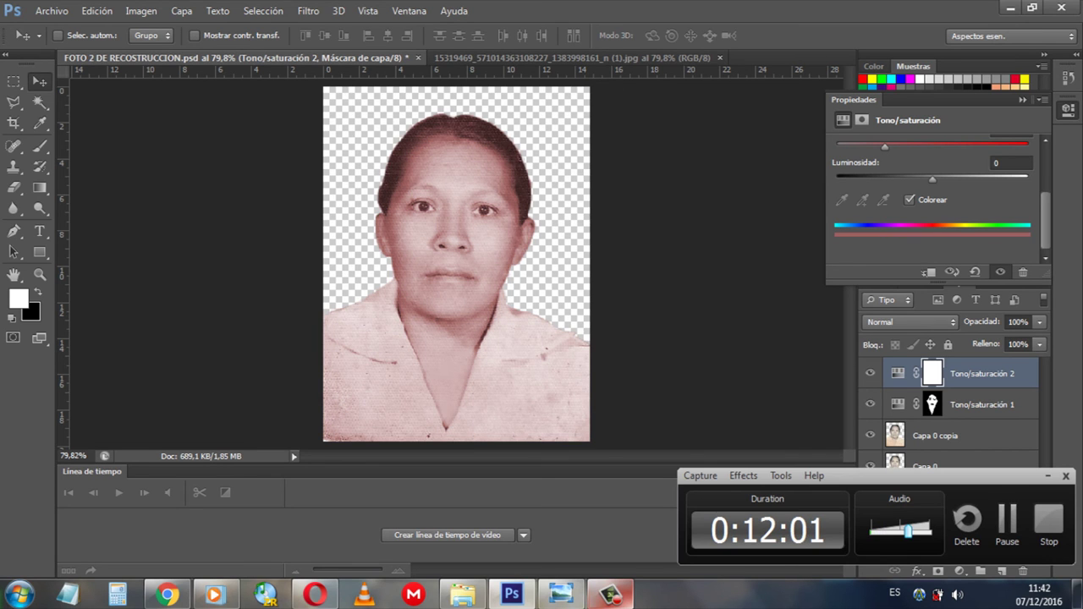
{"action": "scroll", "coordinate": [931, 199], "scroll_direction": "up", "scroll_amount": 2}
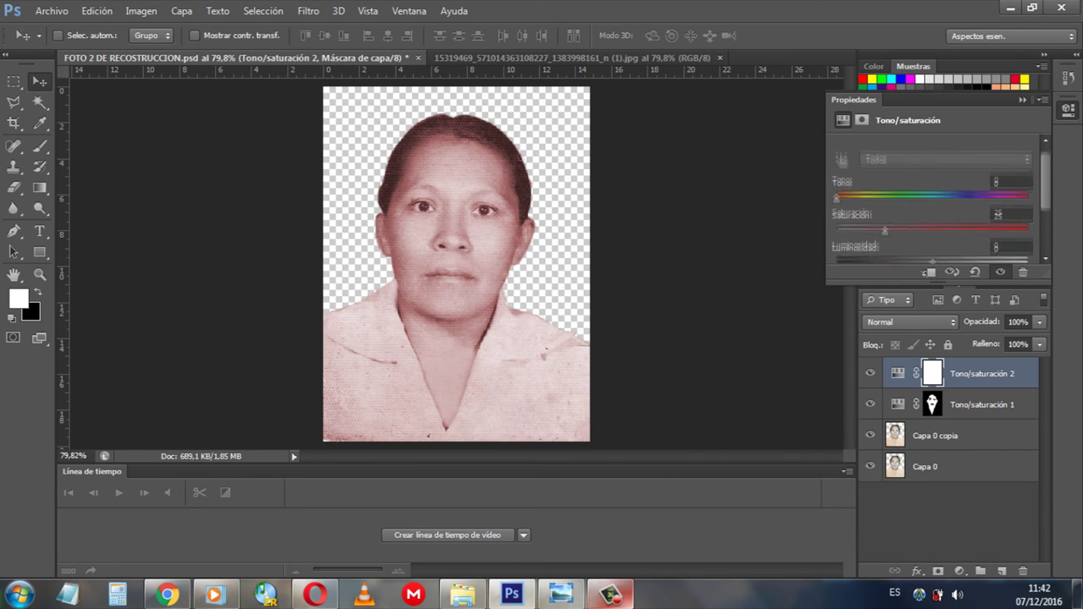
{"action": "scroll", "coordinate": [931, 199], "scroll_direction": "up", "scroll_amount": 1}
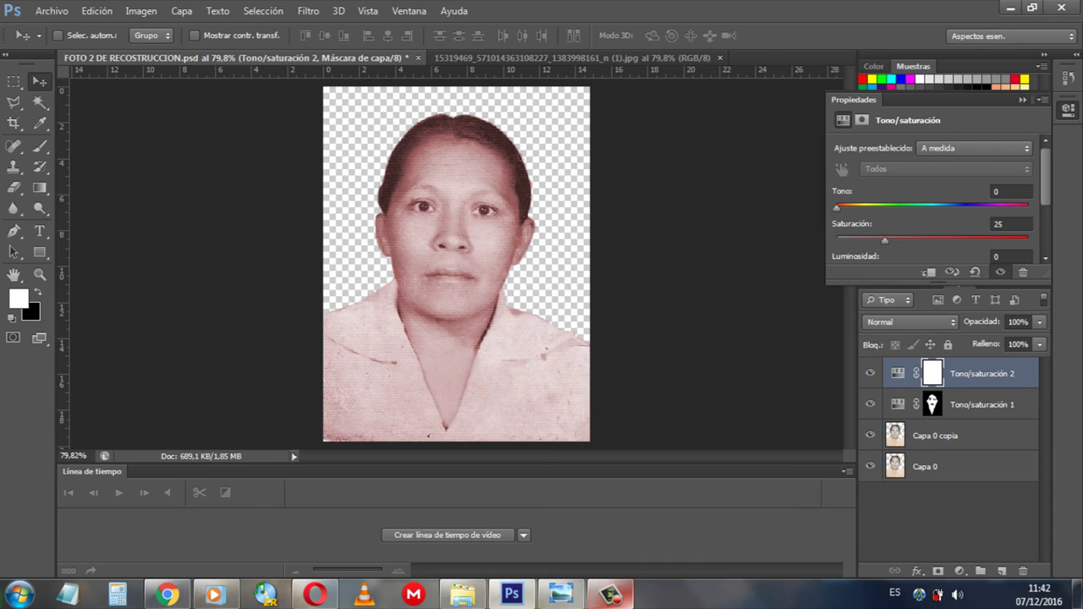
{"action": "left_click_drag", "start_coordinate": [885, 240], "coordinate": [859, 241]}
{"action": "scroll", "coordinate": [932, 199], "scroll_direction": "down", "scroll_amount": 3}
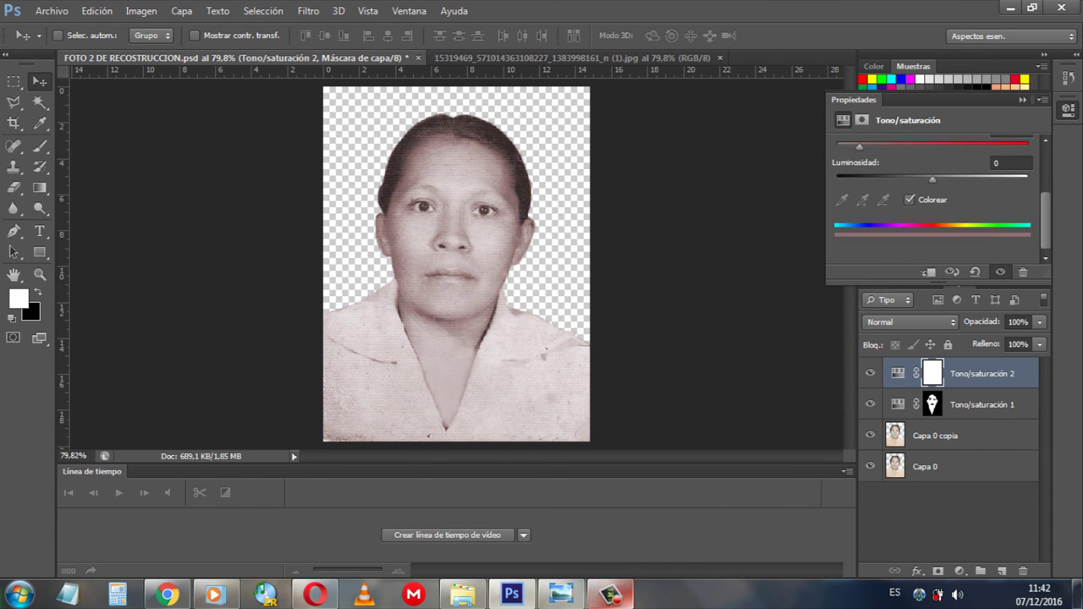
{"action": "left_click_drag", "start_coordinate": [932, 180], "coordinate": [880, 180]}
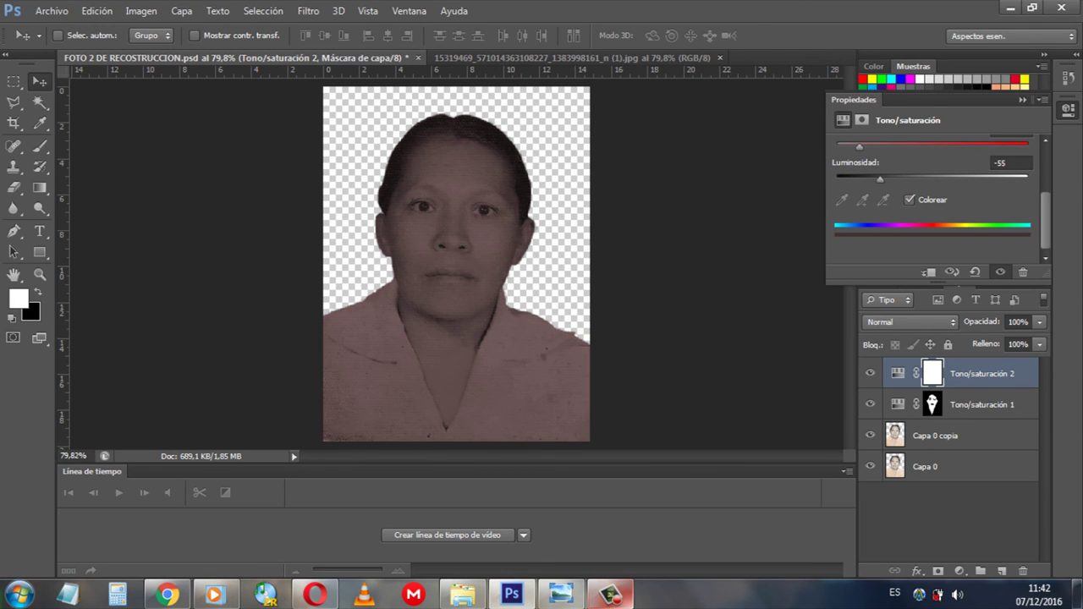
{"action": "mouse_move", "coordinate": [860, 147]}
{"action": "left_mouse_down"}
{"action": "mouse_move", "coordinate": [877, 146]}
{"action": "mouse_move", "coordinate": [839, 146]}
{"action": "mouse_move", "coordinate": [876, 147]}
{"action": "left_mouse_up"}
{"action": "key", "text": "shift+Down"}
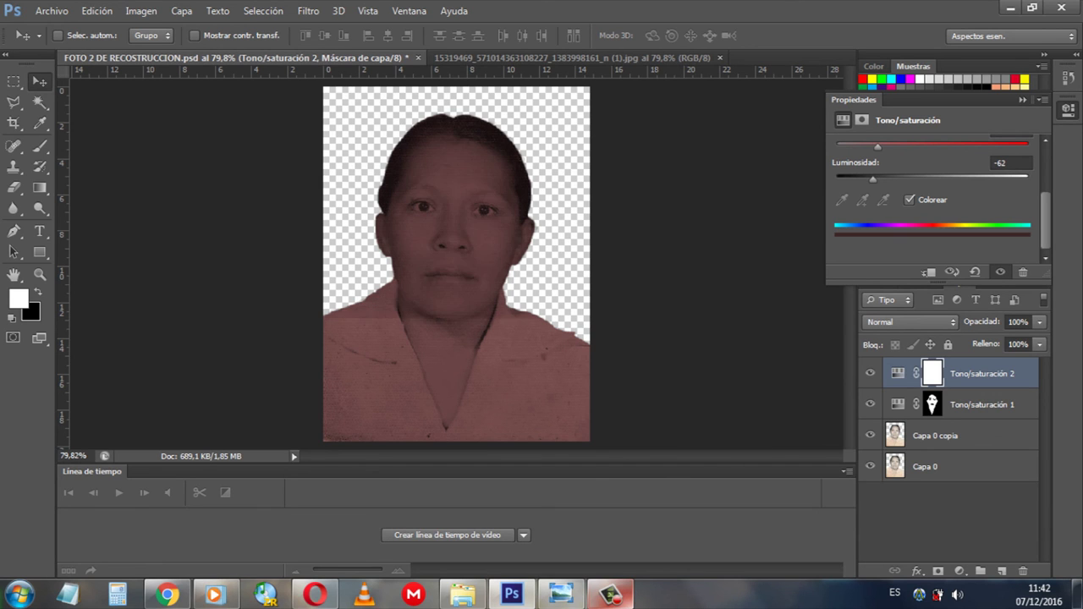
Set the tint's hue to 360 and saturation to 19, then collapse the Properties panel
{"action": "scroll", "coordinate": [931, 194], "scroll_direction": "up", "scroll_amount": 3}
{"action": "type", "text": "360"}
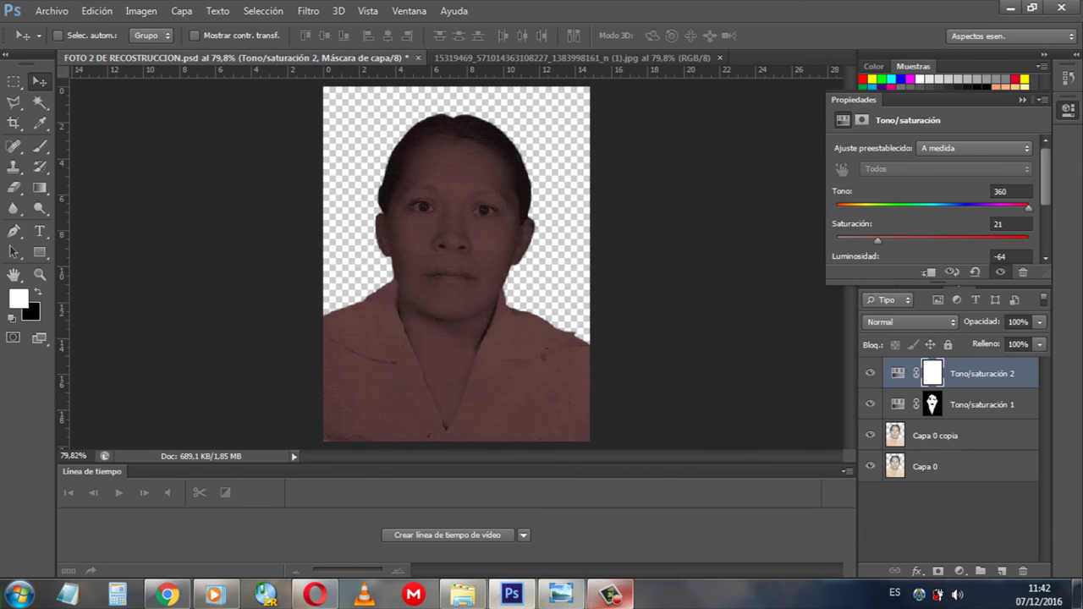
{"action": "scroll", "coordinate": [931, 195], "scroll_direction": "down", "scroll_amount": 3}
{"action": "left_click_drag", "start_coordinate": [877, 155], "coordinate": [874, 156]}
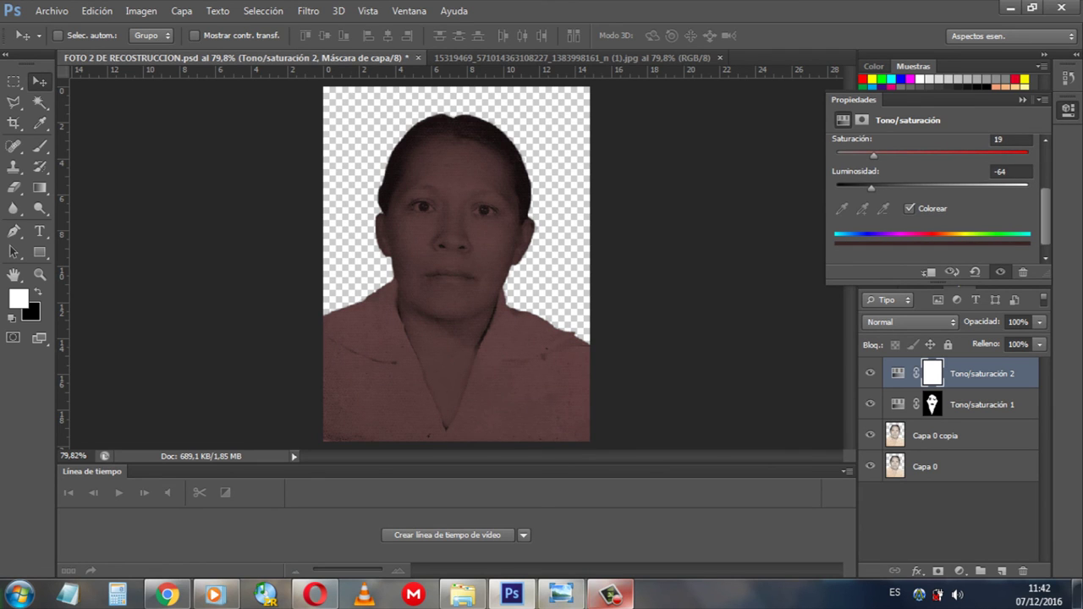
{"action": "left_click", "coordinate": [1023, 99]}
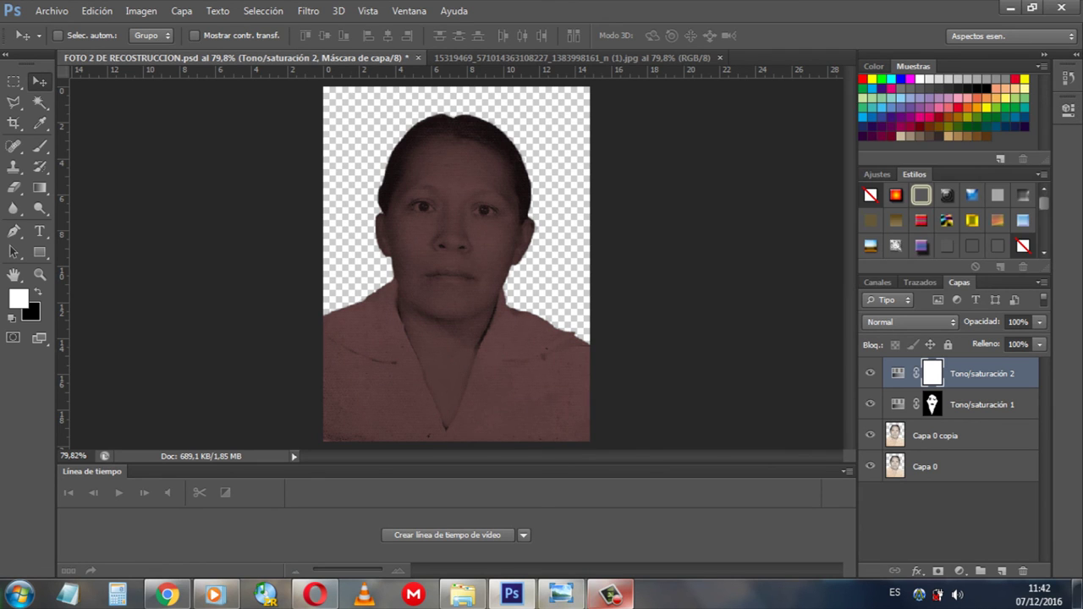
{"action": "left_click", "coordinate": [141, 10]}
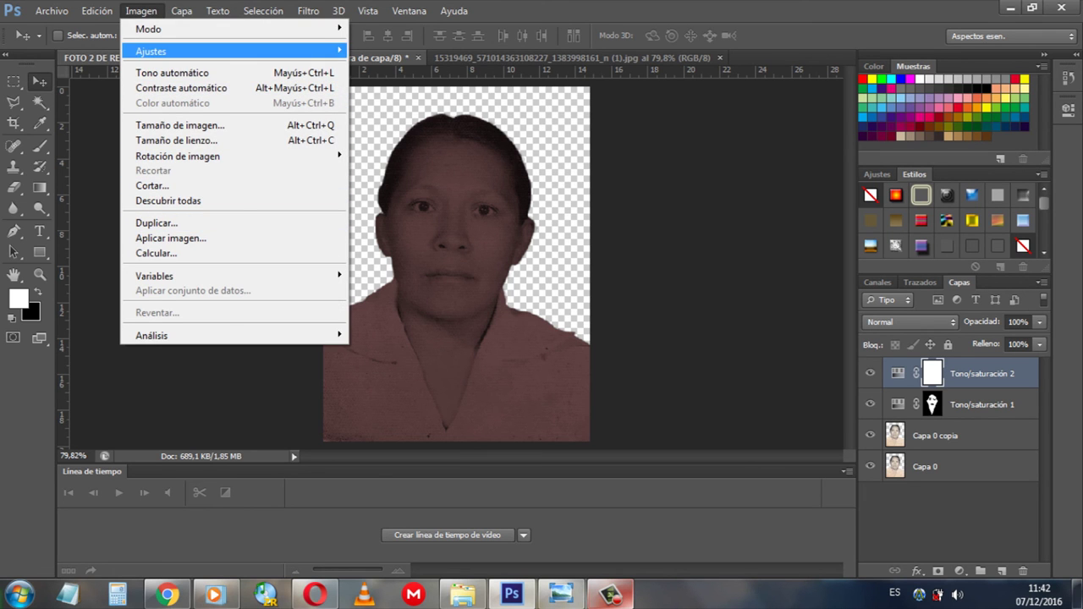
Invert the Tono/saturación 2 mask to black and zoom to 200% on the face
{"action": "left_click", "coordinate": [375, 230]}
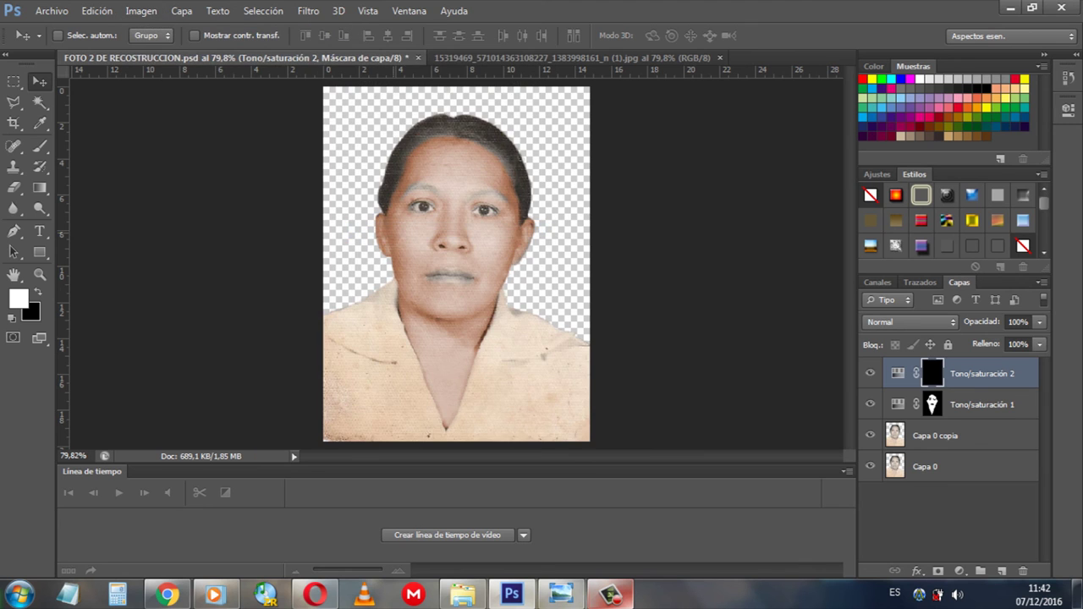
{"action": "left_click", "coordinate": [39, 274]}
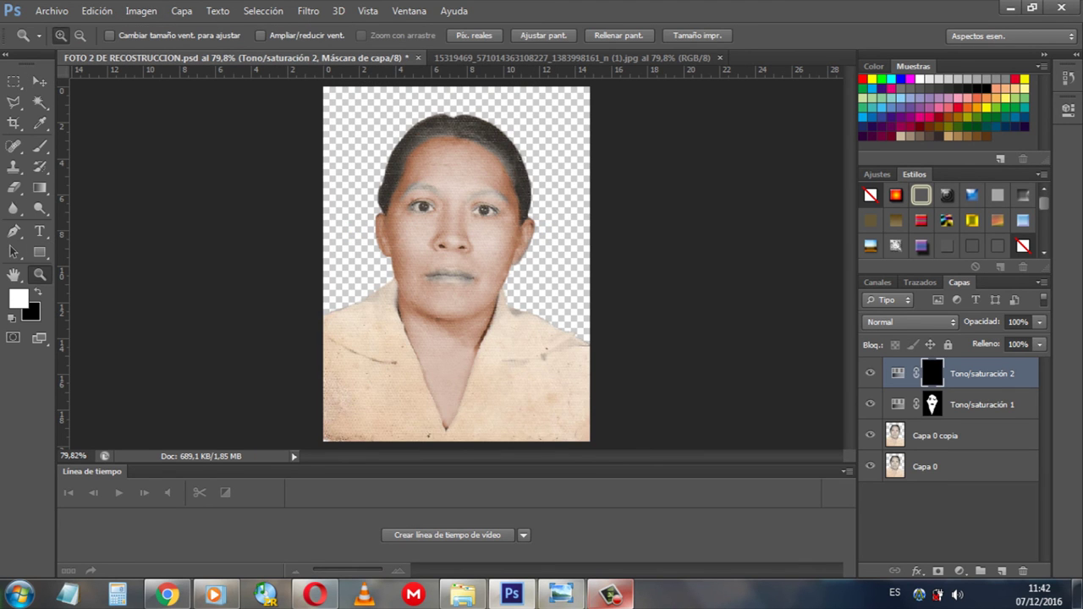
{"action": "left_click", "coordinate": [401, 271]}
{"action": "left_click", "coordinate": [462, 162]}
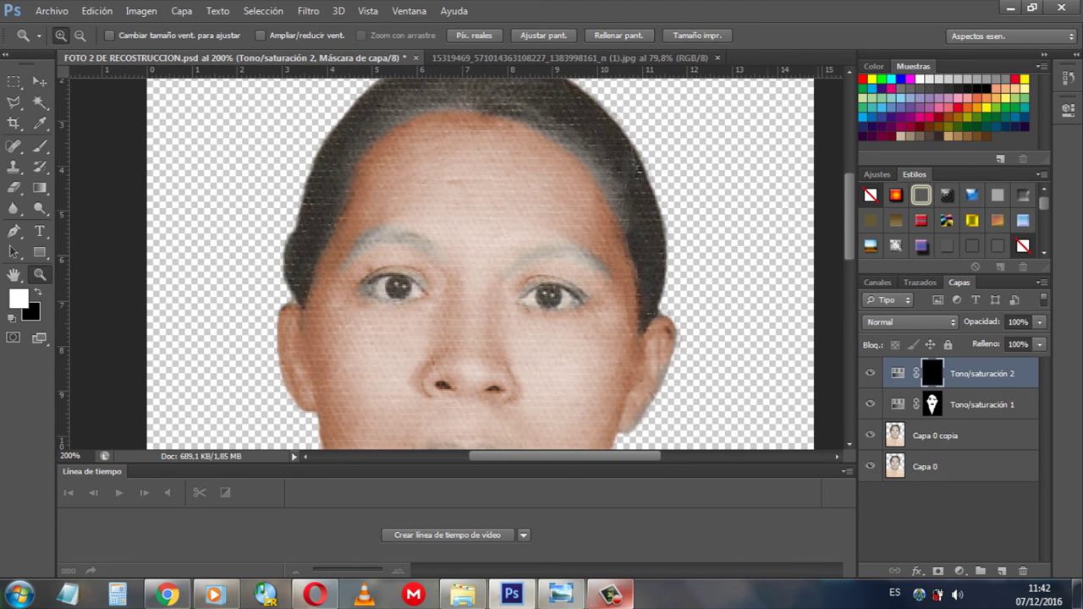
{"action": "scroll", "coordinate": [480, 263], "scroll_direction": "up", "scroll_amount": 2}
{"action": "scroll", "coordinate": [480, 262], "scroll_direction": "up", "scroll_amount": 2}
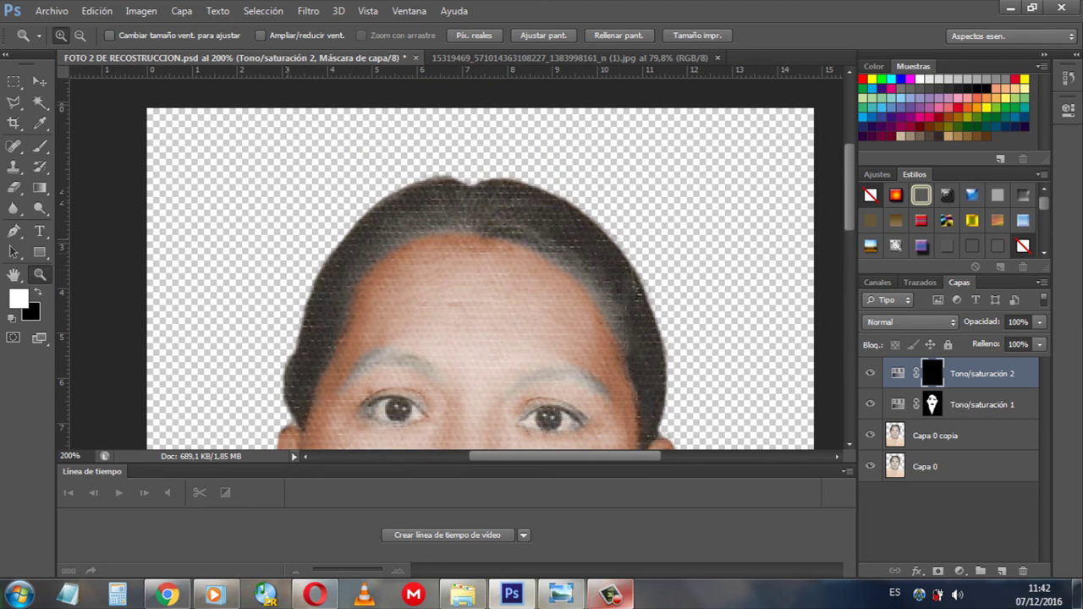
Paint the crown of the hair white on the mask and try 75% layer opacity
{"action": "left_click", "coordinate": [40, 146]}
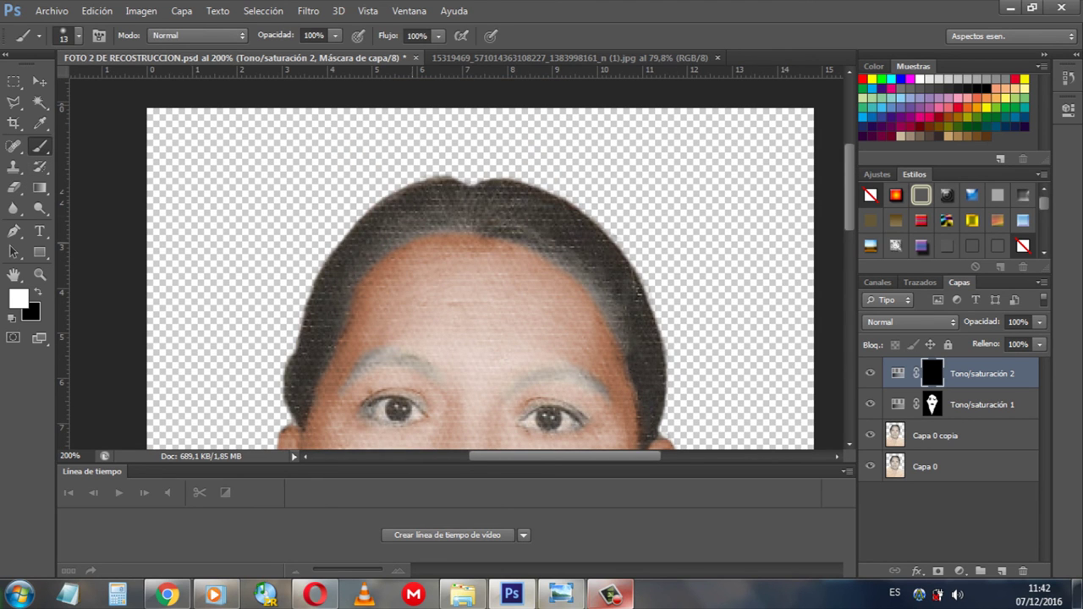
{"action": "mouse_move", "coordinate": [421, 213]}
{"action": "left_mouse_down"}
{"action": "mouse_move", "coordinate": [453, 209]}
{"action": "mouse_move", "coordinate": [413, 207]}
{"action": "mouse_move", "coordinate": [495, 223]}
{"action": "left_mouse_up"}
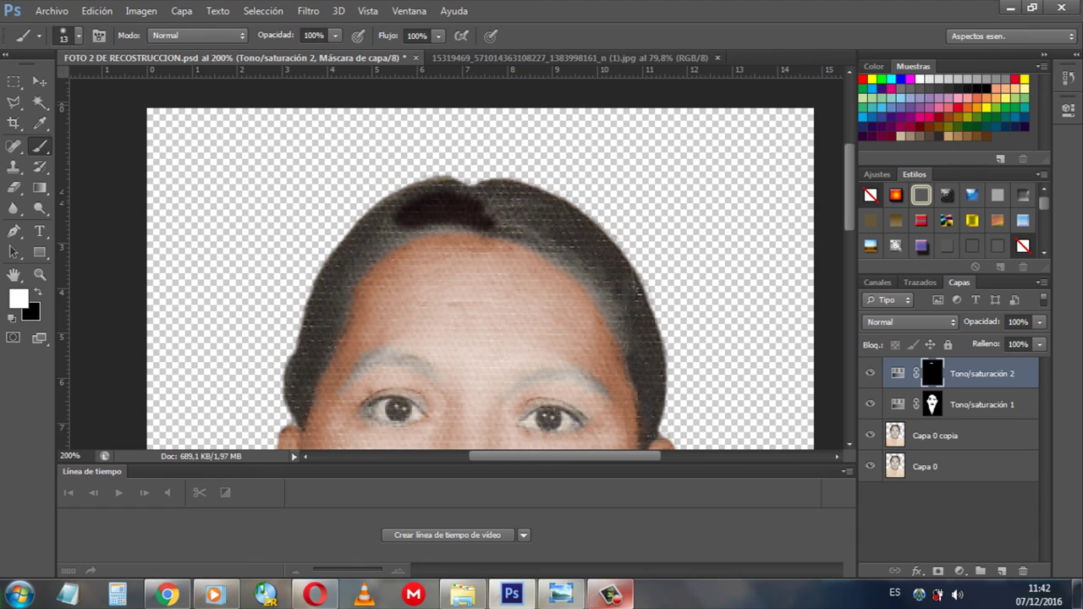
{"action": "left_click", "coordinate": [1018, 321]}
{"action": "type", "text": "75"}
{"action": "key", "text": "Return"}
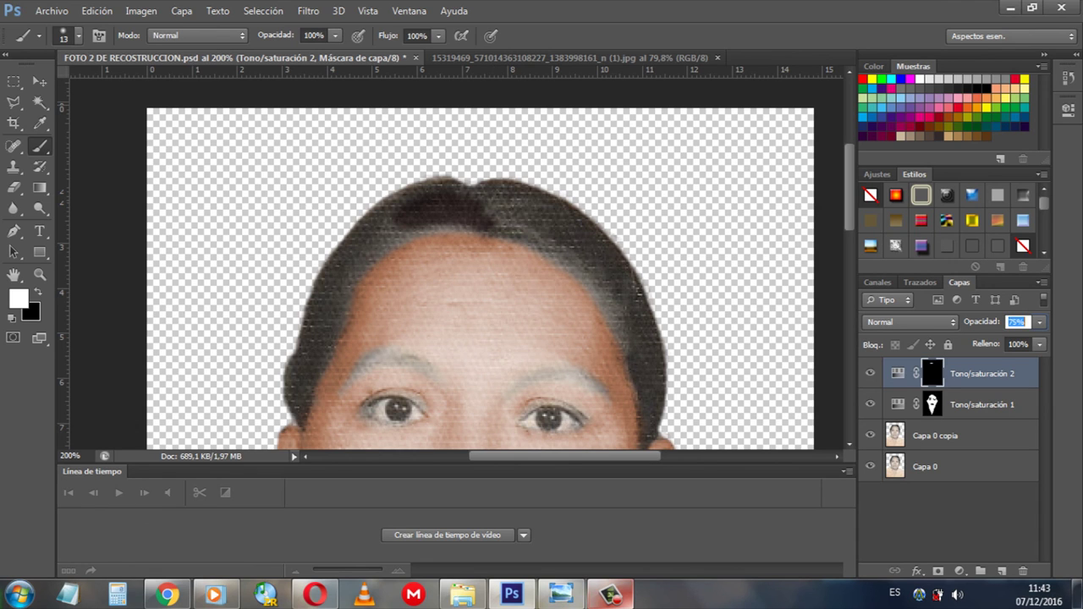
Test layer opacities of 46% and 52%, finally settling on 100%
{"action": "type", "text": "46"}
{"action": "key", "text": "Return"}
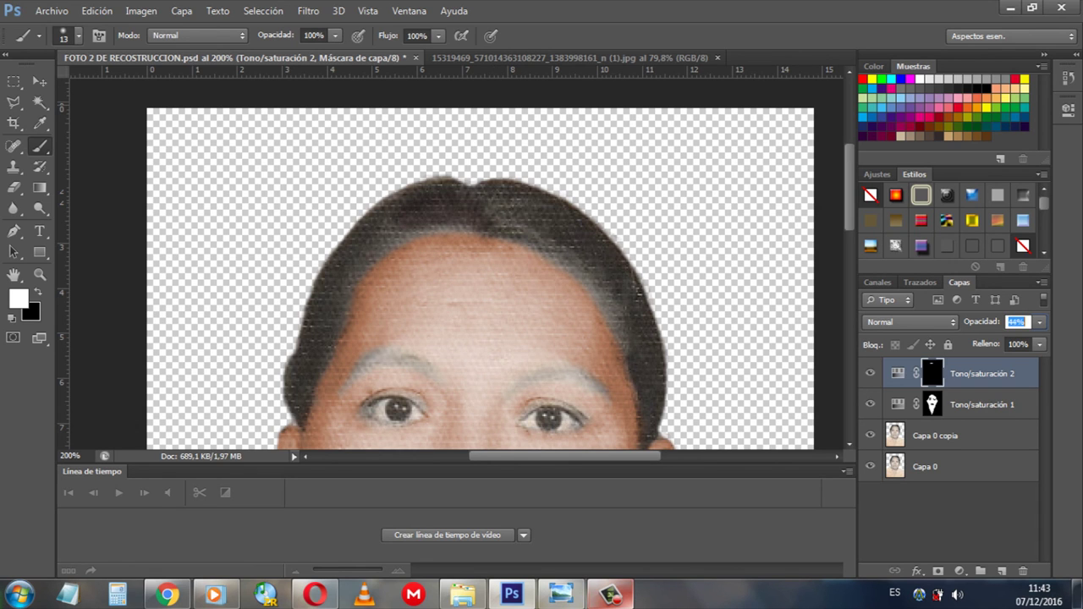
{"action": "type", "text": "100"}
{"action": "key", "text": "Return"}
{"action": "type", "text": "52"}
{"action": "key", "text": "Return"}
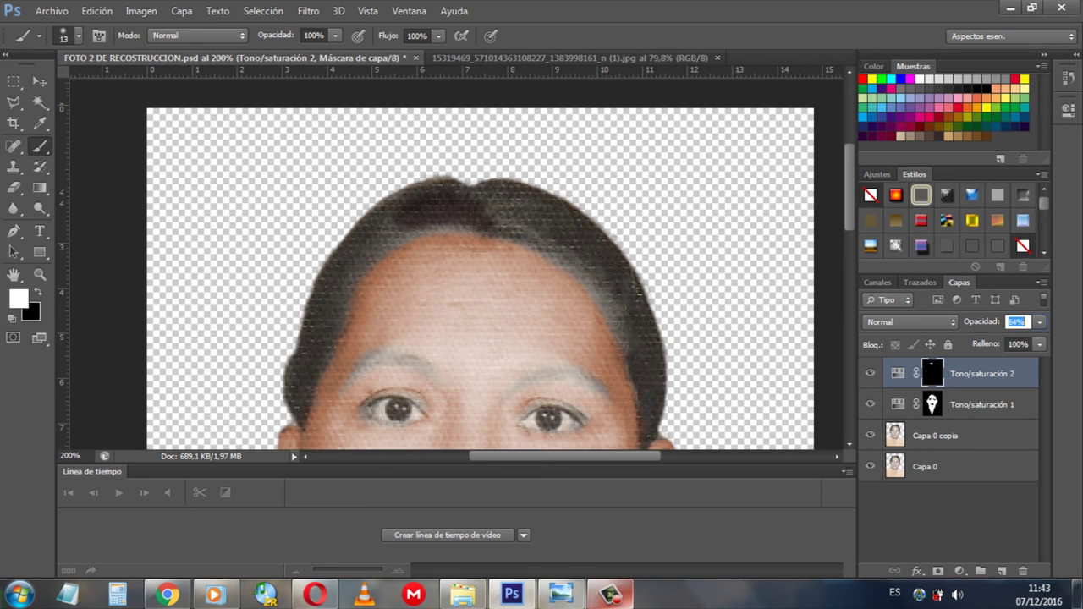
{"action": "type", "text": "100"}
{"action": "key", "text": "Return"}
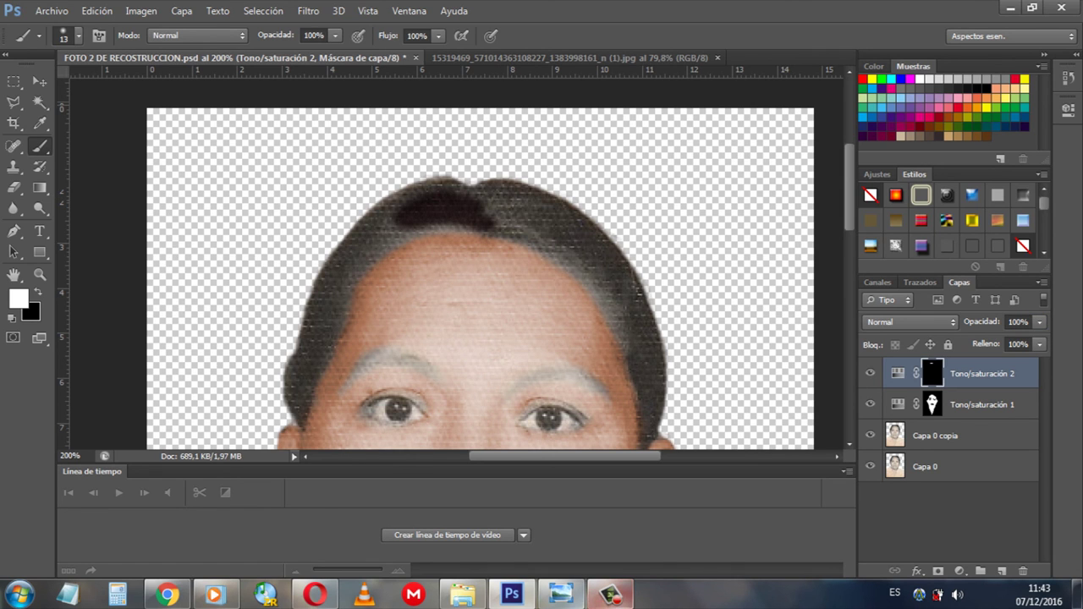
{"action": "left_click", "coordinate": [610, 594]}
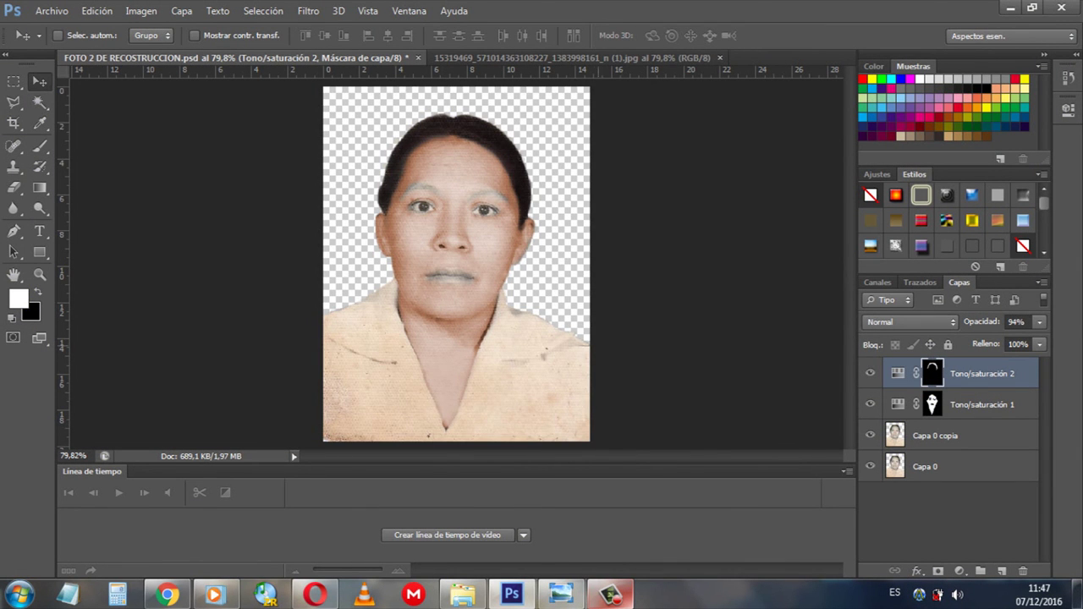
{"action": "left_click", "coordinate": [39, 274]}
{"action": "left_click", "coordinate": [478, 106]}
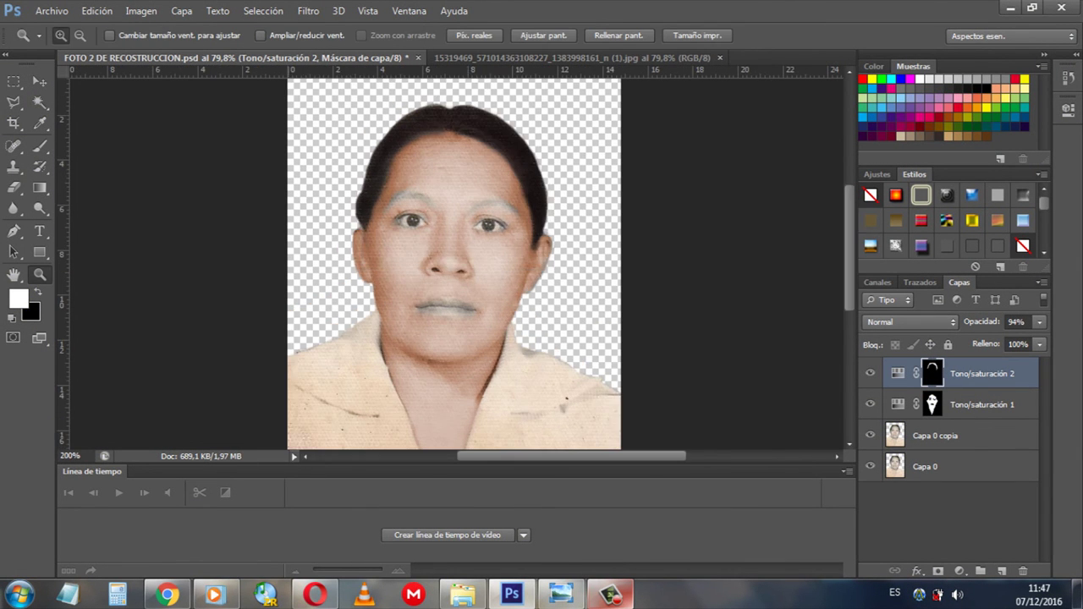
{"action": "right_click", "coordinate": [466, 156]}
{"action": "left_click", "coordinate": [507, 165]}
{"action": "left_click_drag", "start_coordinate": [296, 79], "coordinate": [575, 387]}
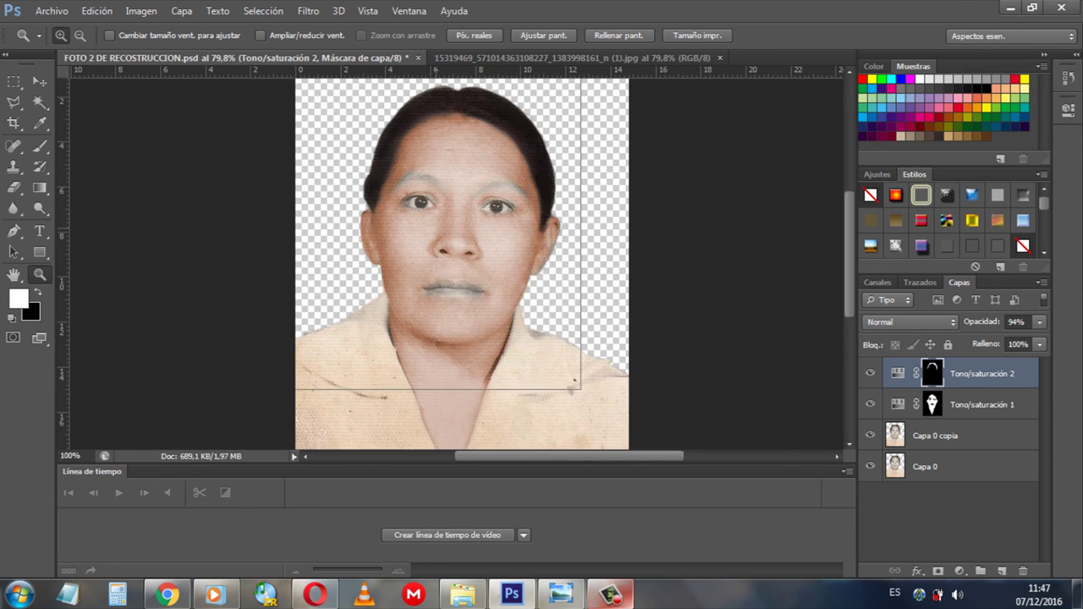
{"action": "scroll", "coordinate": [574, 385], "scroll_direction": "up", "scroll_amount": 3}
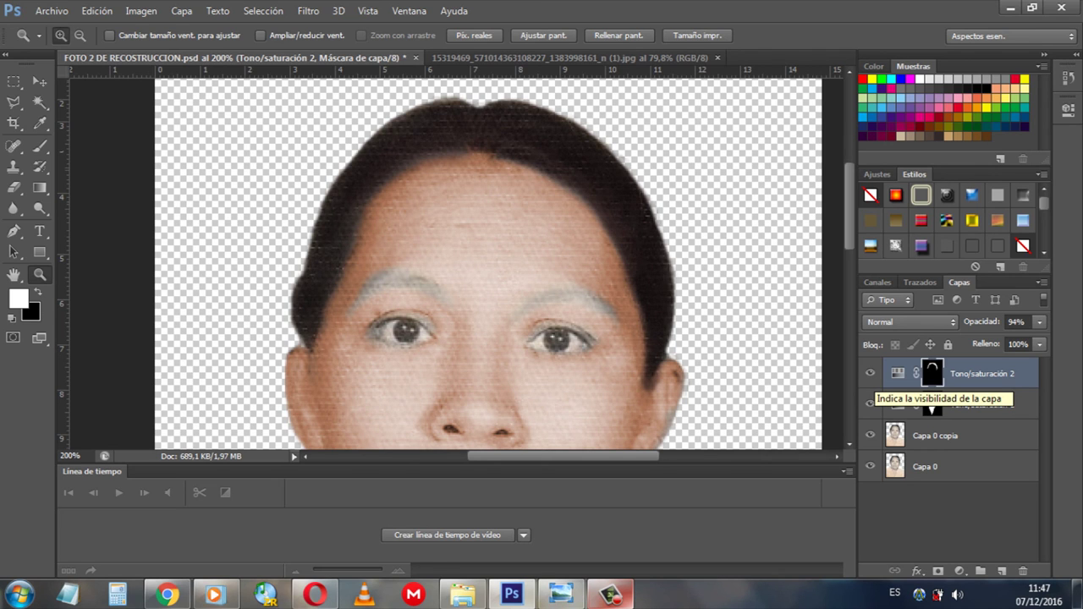
{"action": "left_click", "coordinate": [870, 373]}
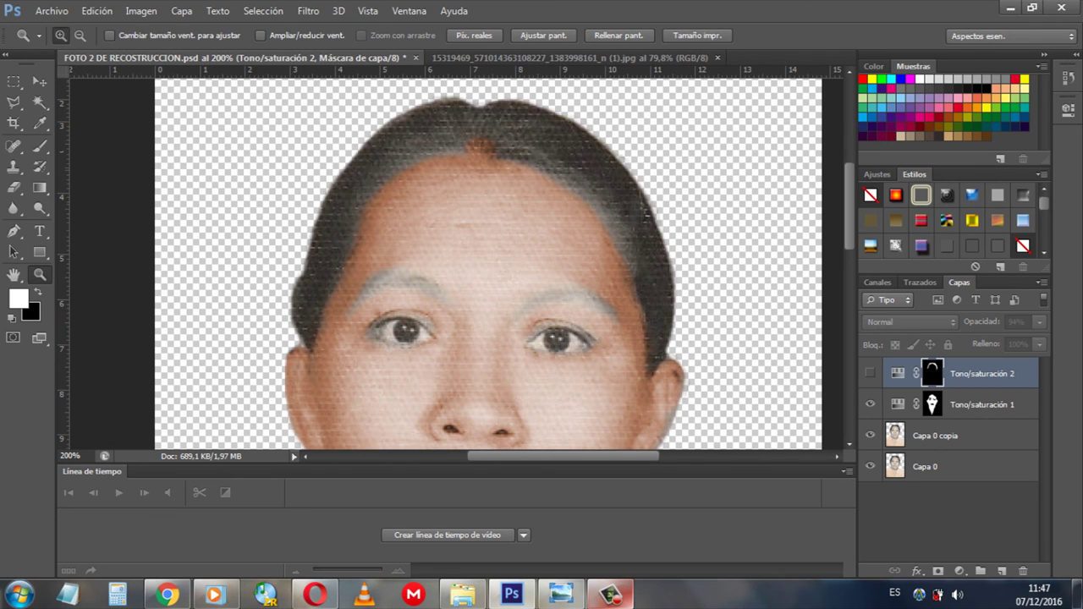
{"action": "left_click", "coordinate": [870, 373]}
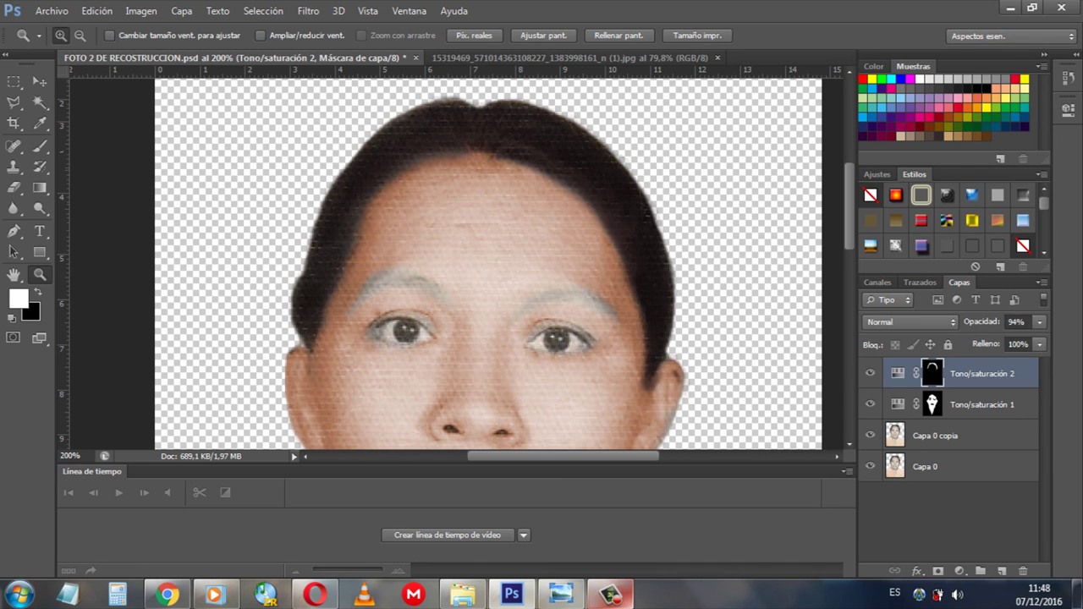
{"action": "right_click", "coordinate": [518, 322]}
{"action": "left_click", "coordinate": [593, 329]}
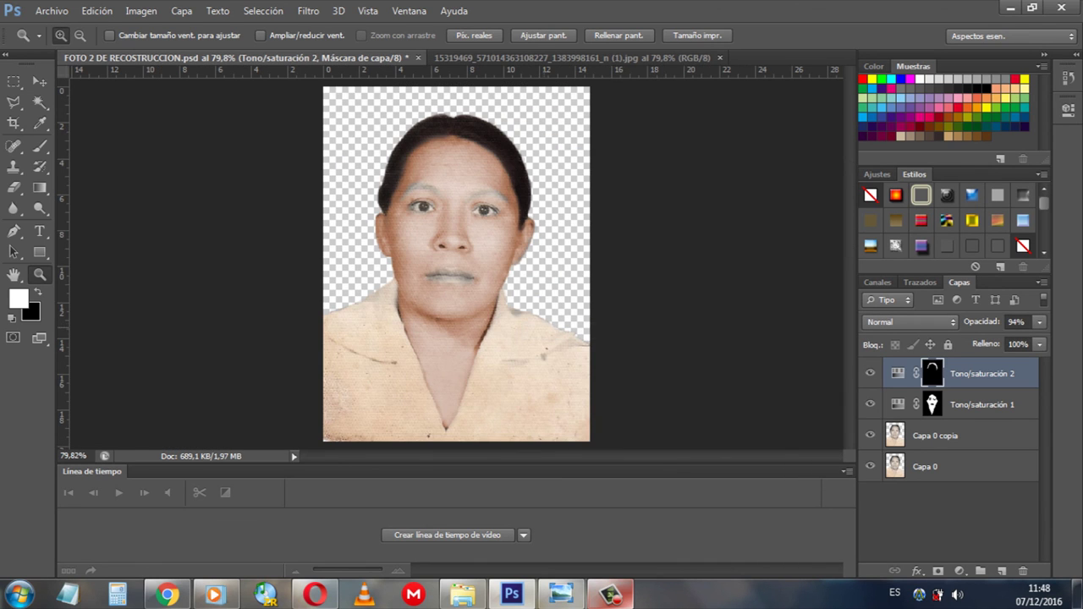
{"action": "left_click", "coordinate": [40, 82]}
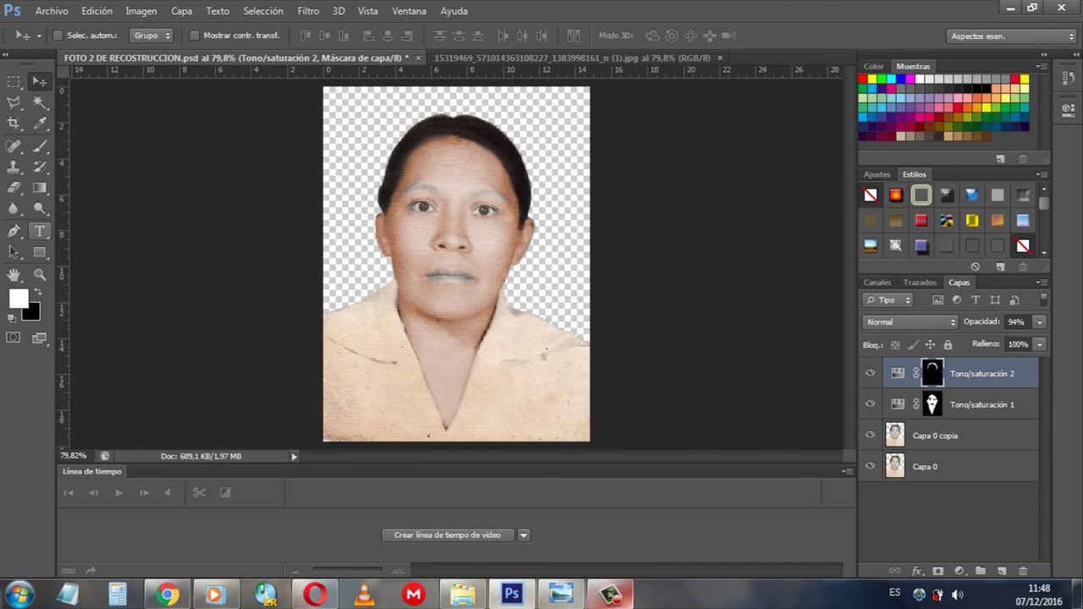
{"action": "left_click", "coordinate": [40, 274]}
{"action": "left_click_drag", "start_coordinate": [324, 121], "coordinate": [522, 416]}
{"action": "right_click", "coordinate": [486, 205]}
{"action": "left_click", "coordinate": [562, 213]}
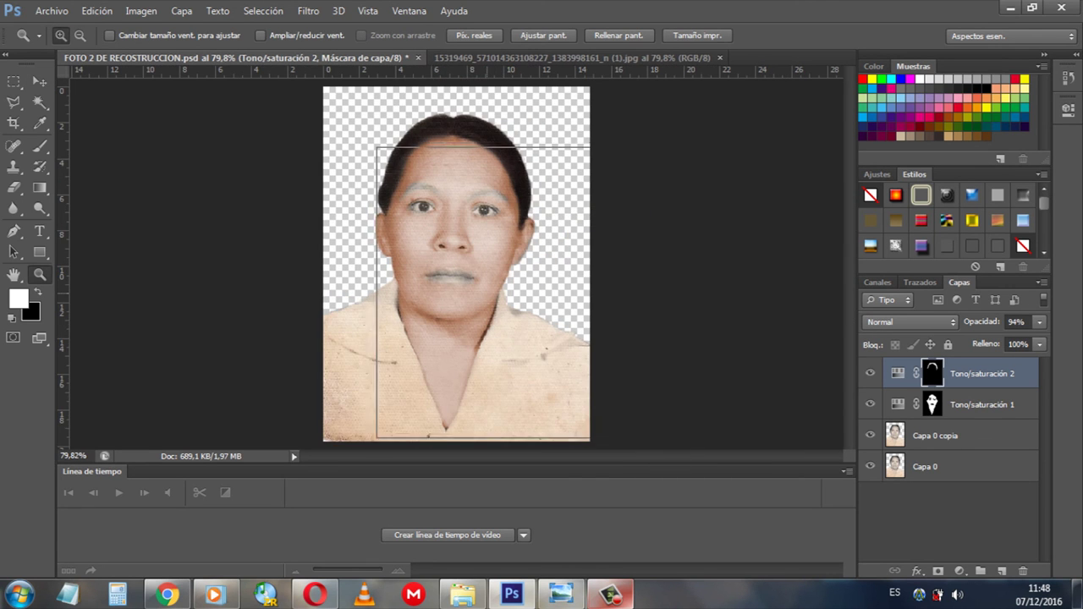
{"action": "left_click", "coordinate": [478, 254]}
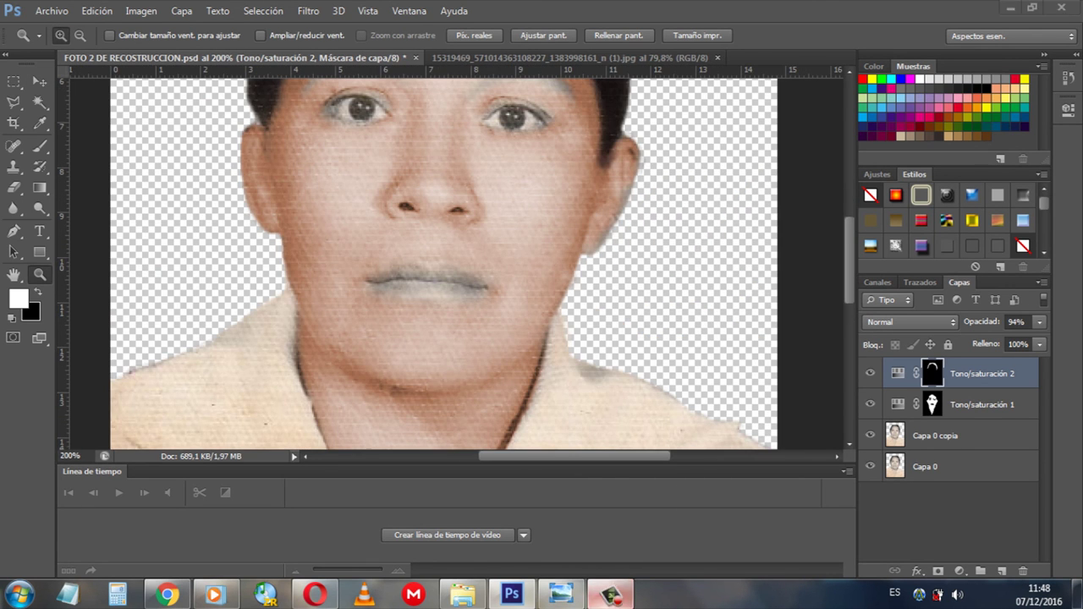
{"action": "left_click", "coordinate": [611, 595]}
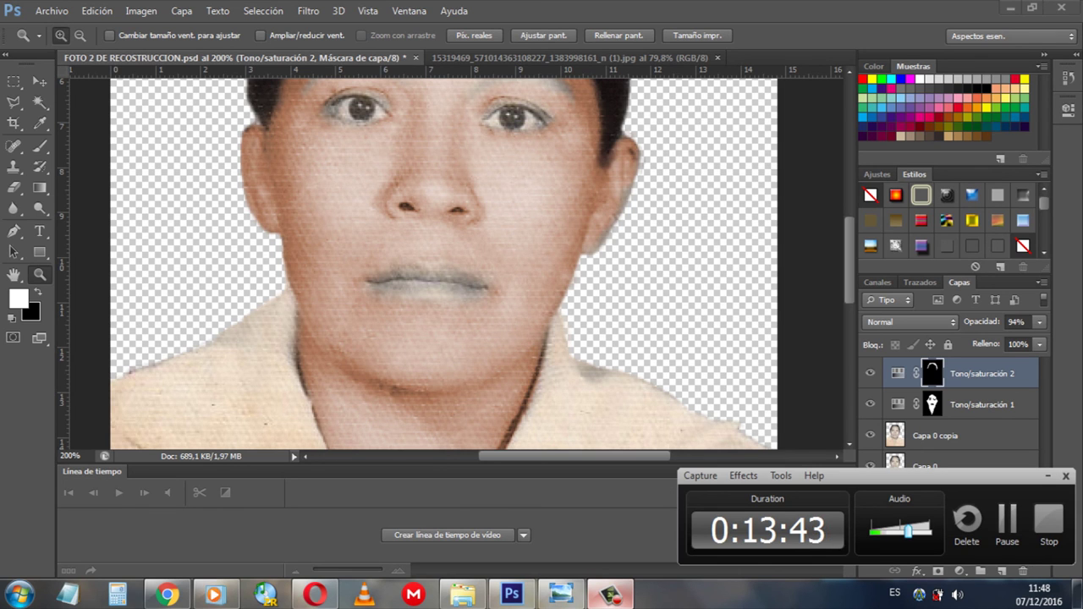